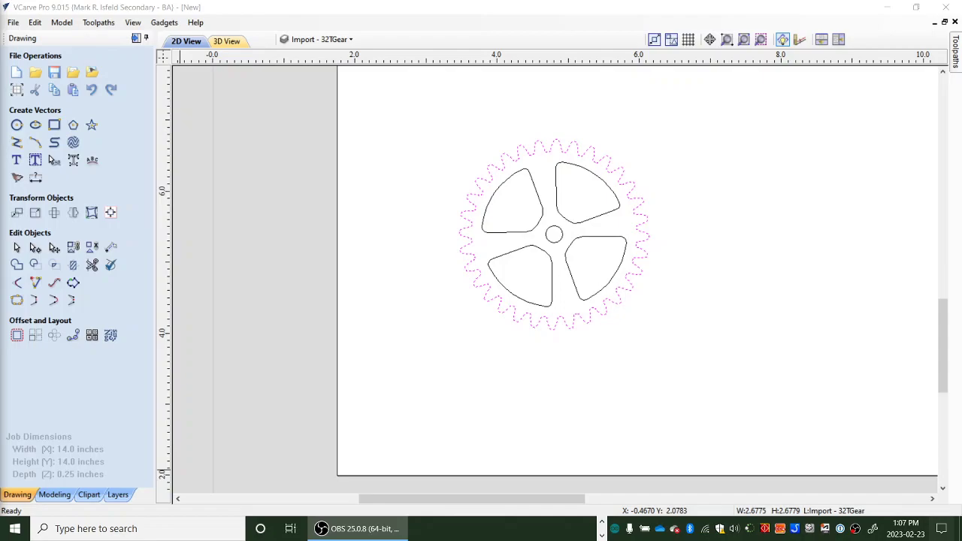
- Check the gear's outer outline, spoke hole and centre circle vectors, then shift the view left
{"action": "left_click", "coordinate": [378, 415]}
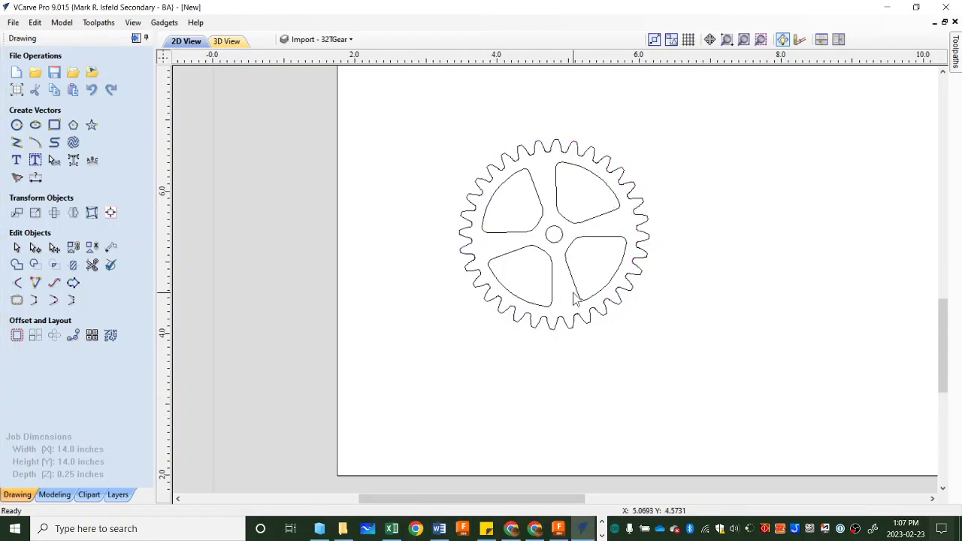
{"action": "left_click", "coordinate": [530, 322]}
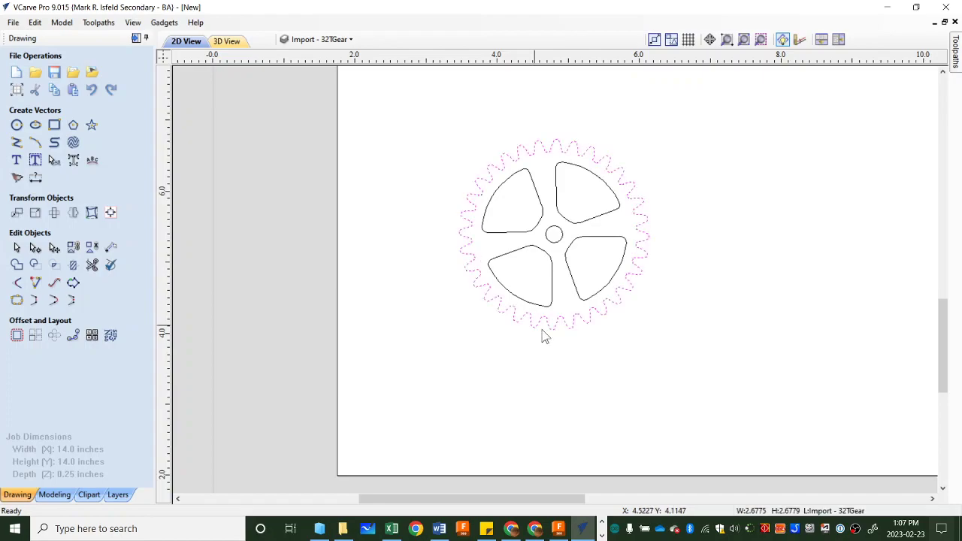
{"action": "left_click", "coordinate": [583, 224]}
{"action": "left_click", "coordinate": [547, 230]}
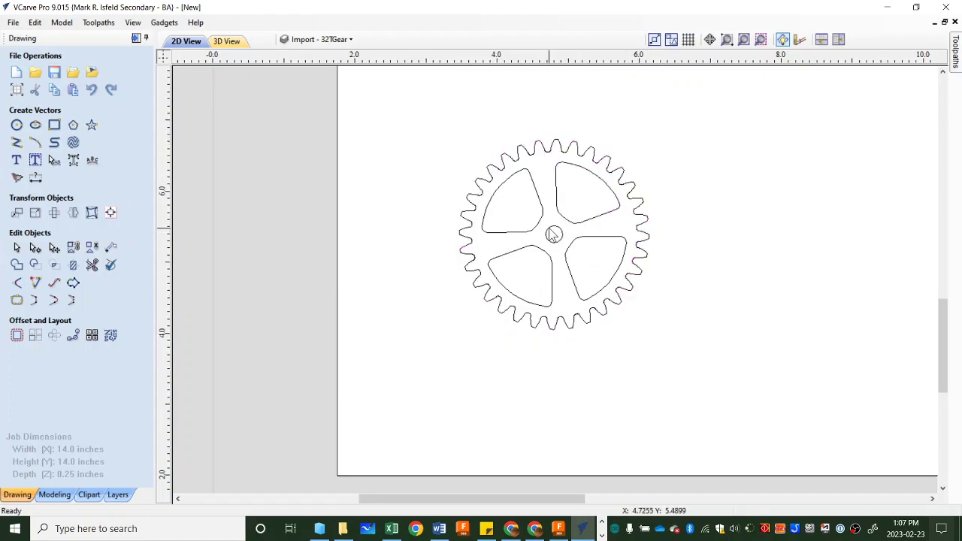
{"action": "scroll", "coordinate": [722, 335], "scroll_direction": "up", "scroll_amount": 2}
{"action": "scroll", "coordinate": [719, 337], "scroll_direction": "down", "scroll_amount": 4}
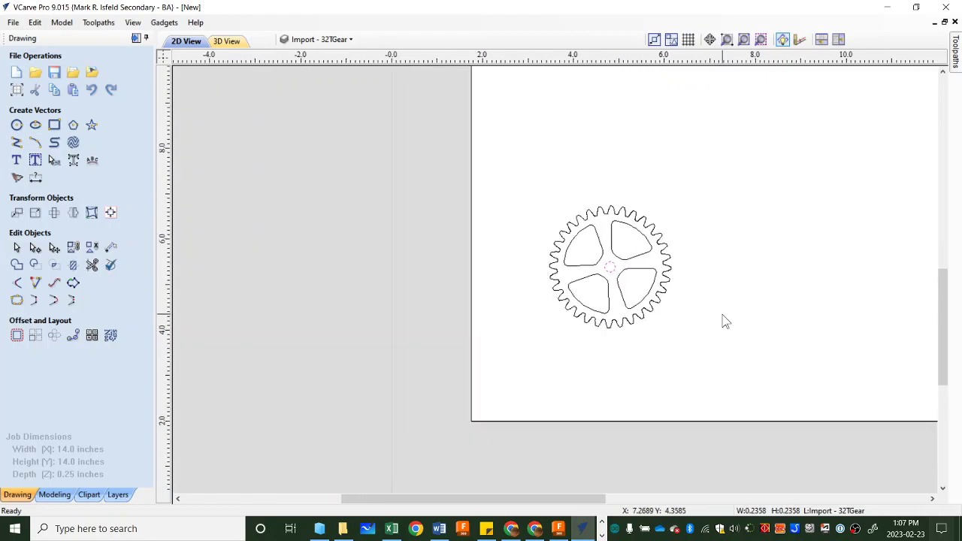
{"action": "middle_click_drag", "start_coordinate": [723, 322], "coordinate": [552, 319]}
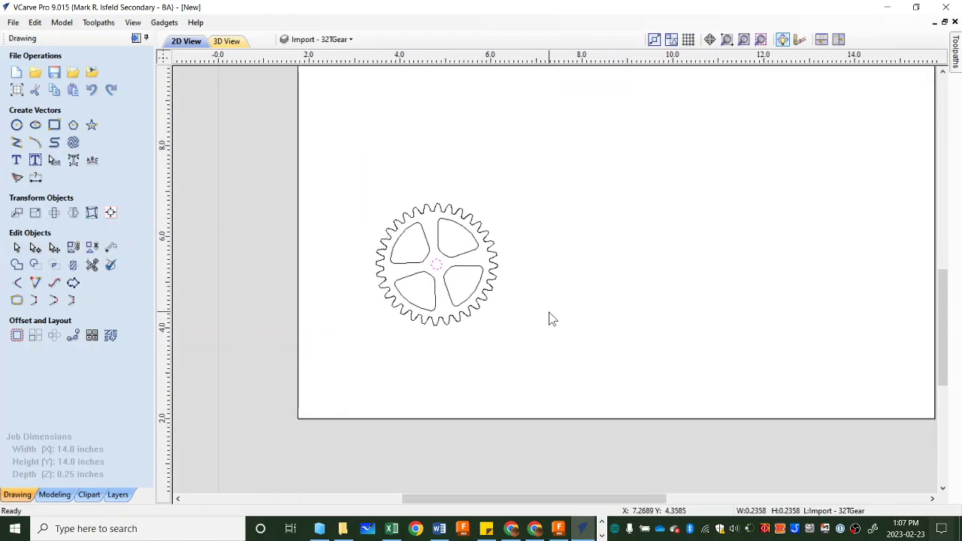
- Slide out the Toolpaths panel and pin it docked open
{"action": "left_click", "coordinate": [957, 53]}
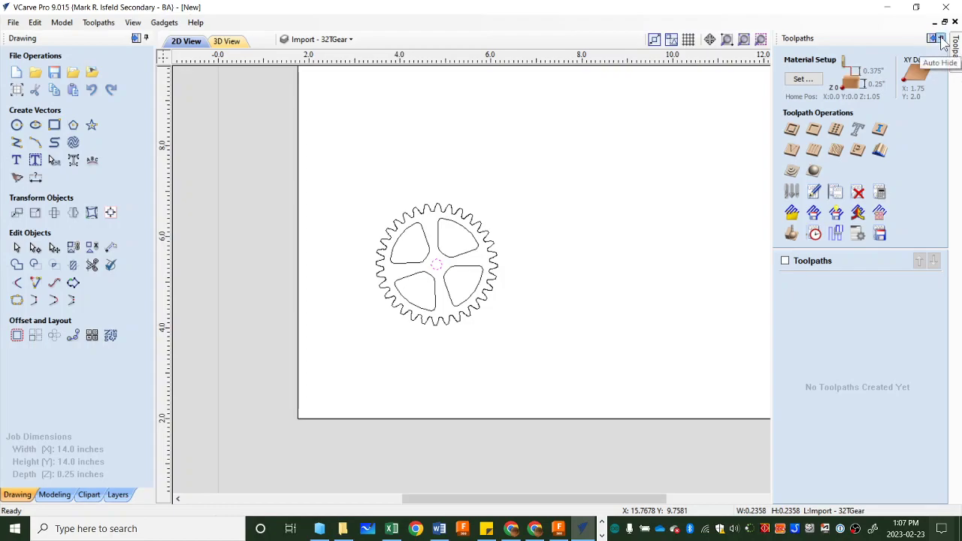
{"action": "left_click", "coordinate": [942, 41]}
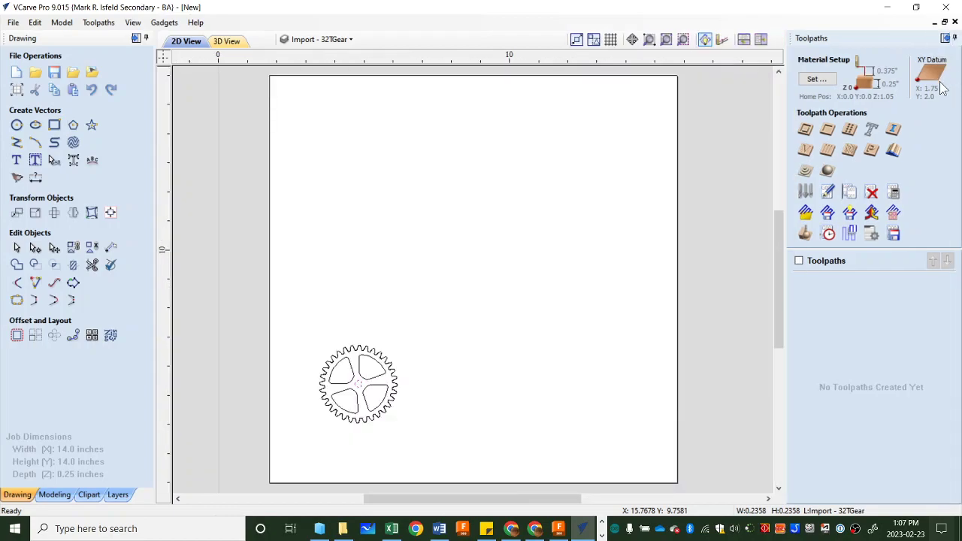
- Start a profile toolpath on the gear's outer toothed outline with a 0.25-inch cut depth
{"action": "left_click", "coordinate": [806, 131]}
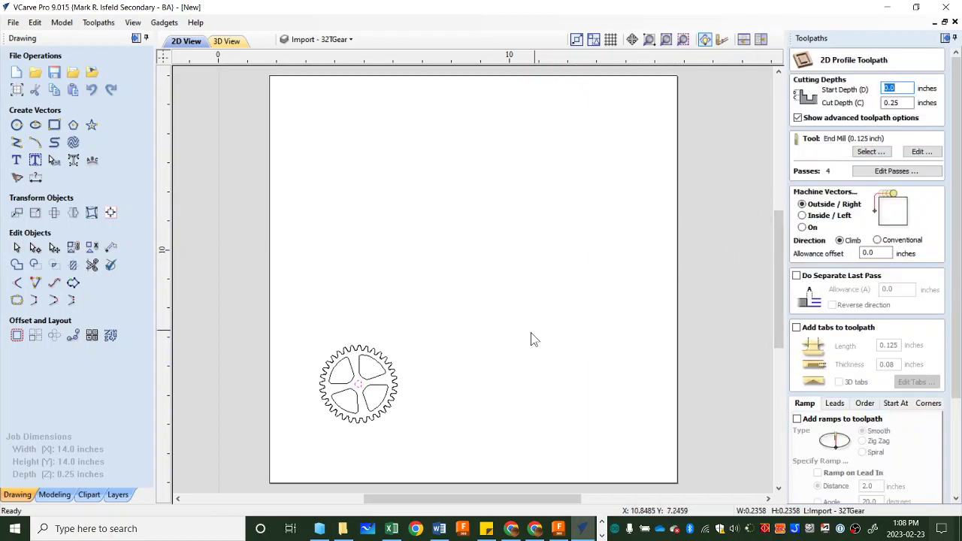
{"action": "middle_click_drag", "start_coordinate": [531, 340], "coordinate": [573, 269]}
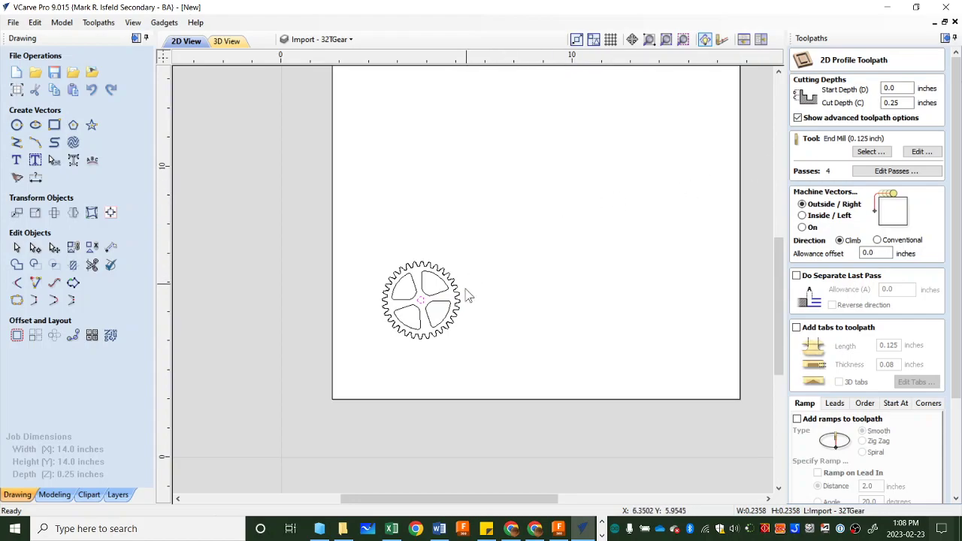
{"action": "scroll", "coordinate": [468, 326], "scroll_direction": "up", "scroll_amount": 5}
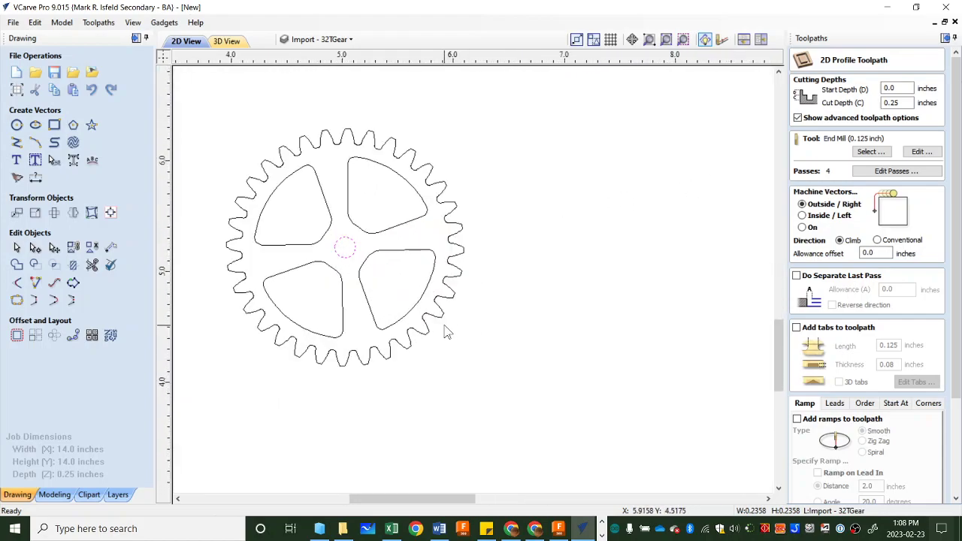
{"action": "scroll", "coordinate": [446, 332], "scroll_direction": "up", "scroll_amount": 2}
{"action": "left_click", "coordinate": [443, 303]}
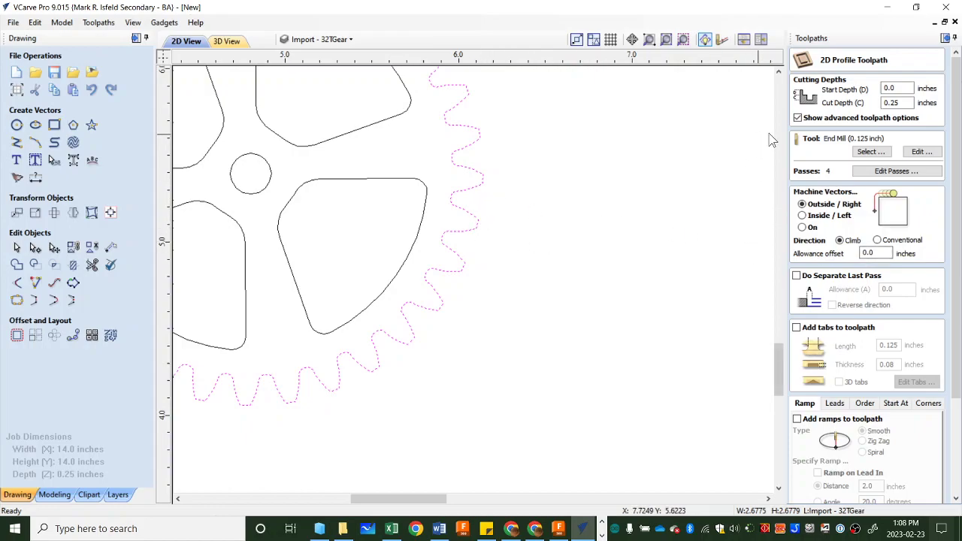
{"action": "left_click", "coordinate": [890, 103]}
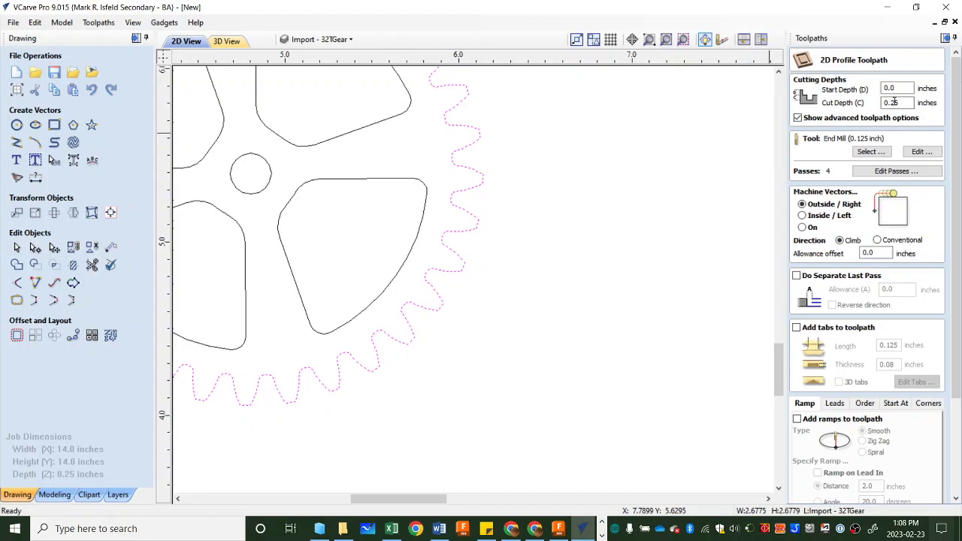
- Choose the End Mill (0.125 inch) from the tool database as the cutter
{"action": "left_click", "coordinate": [870, 153]}
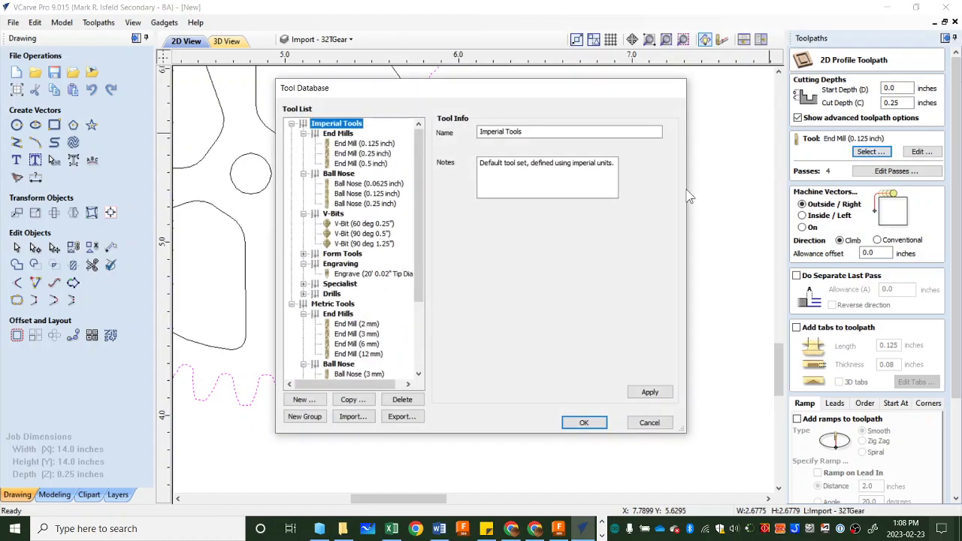
{"action": "left_click", "coordinate": [364, 143]}
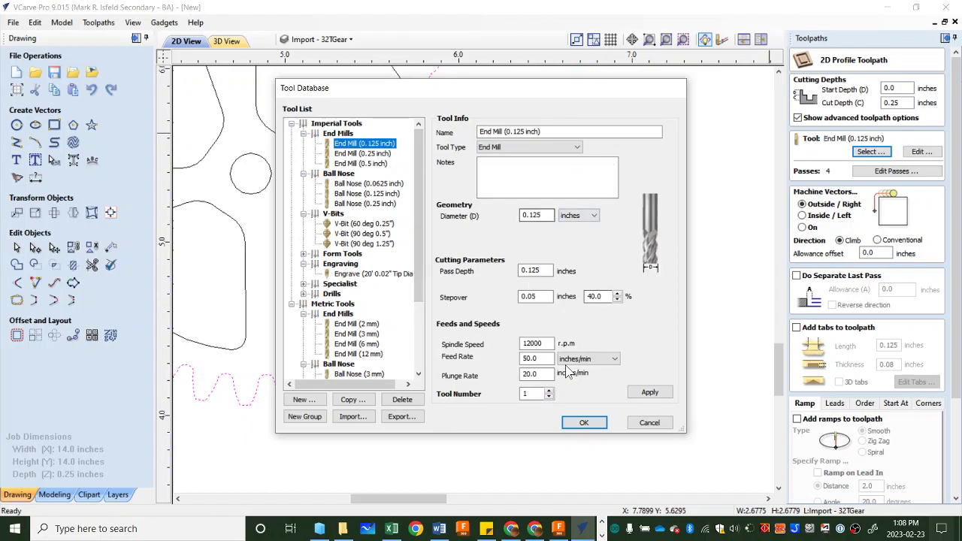
{"action": "left_click", "coordinate": [584, 424]}
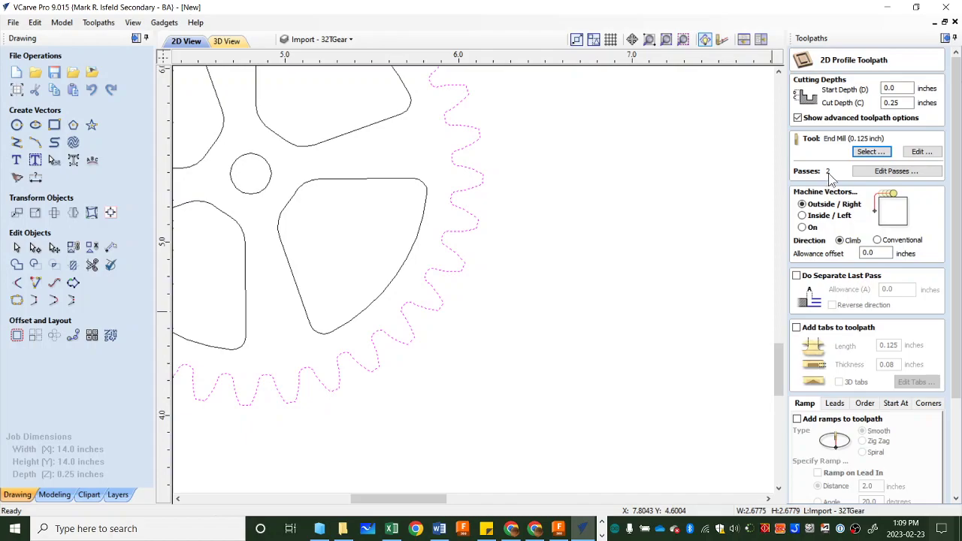
- Set the profile to 3 passes of 0.0833 inches each
{"action": "left_click", "coordinate": [884, 172]}
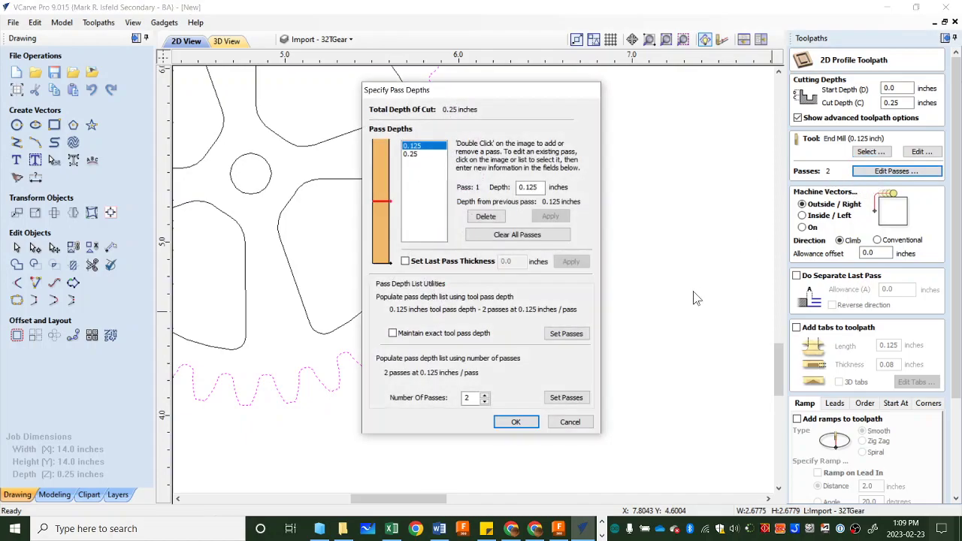
{"action": "left_click", "coordinate": [485, 395]}
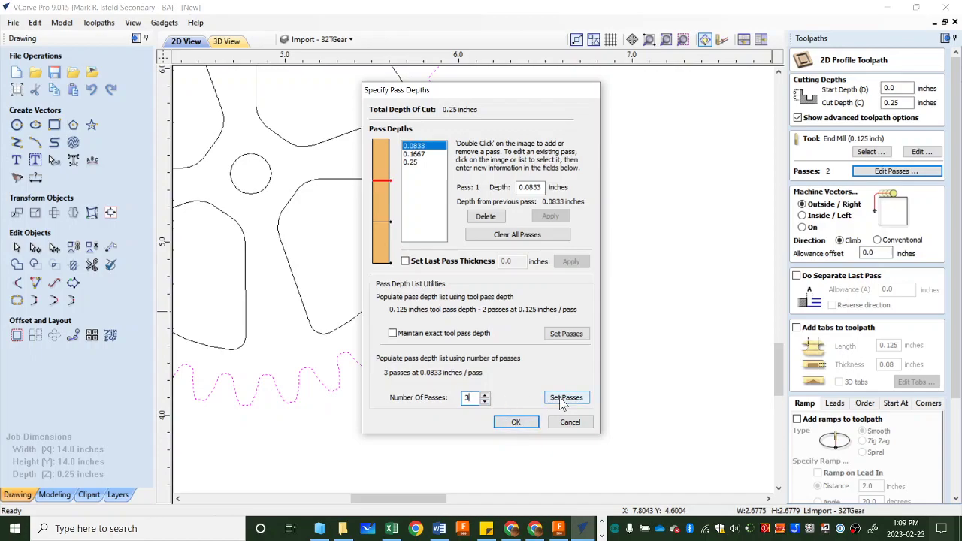
{"action": "left_click", "coordinate": [515, 421]}
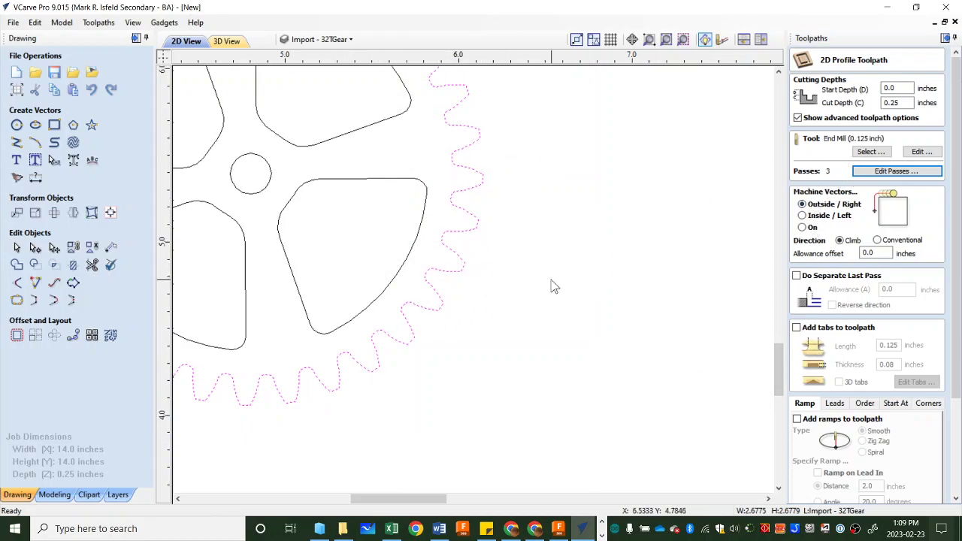
- Enable holding tabs, with 0.125-inch tab length and 0.08-inch thickness
{"action": "scroll", "coordinate": [861, 332], "scroll_direction": "down", "scroll_amount": 4}
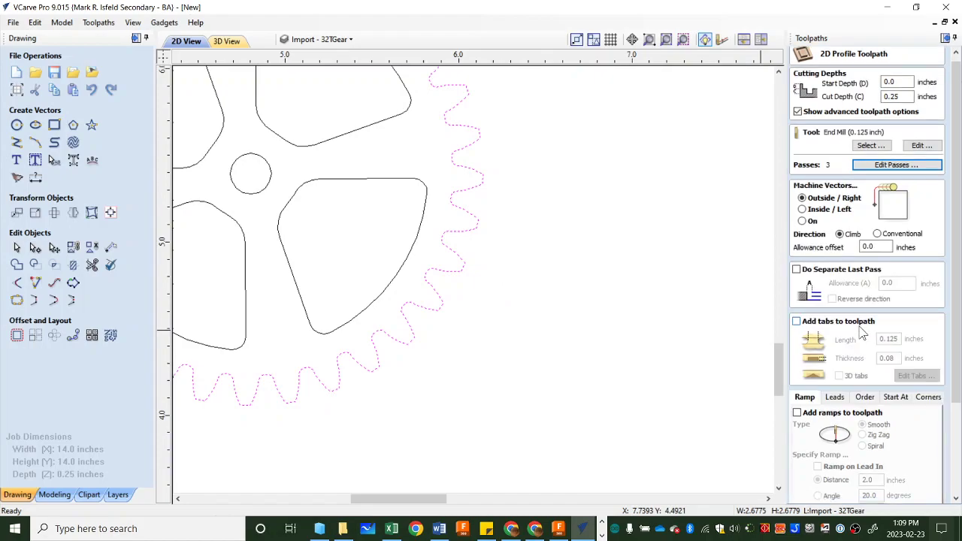
{"action": "scroll", "coordinate": [861, 322], "scroll_direction": "down", "scroll_amount": 1}
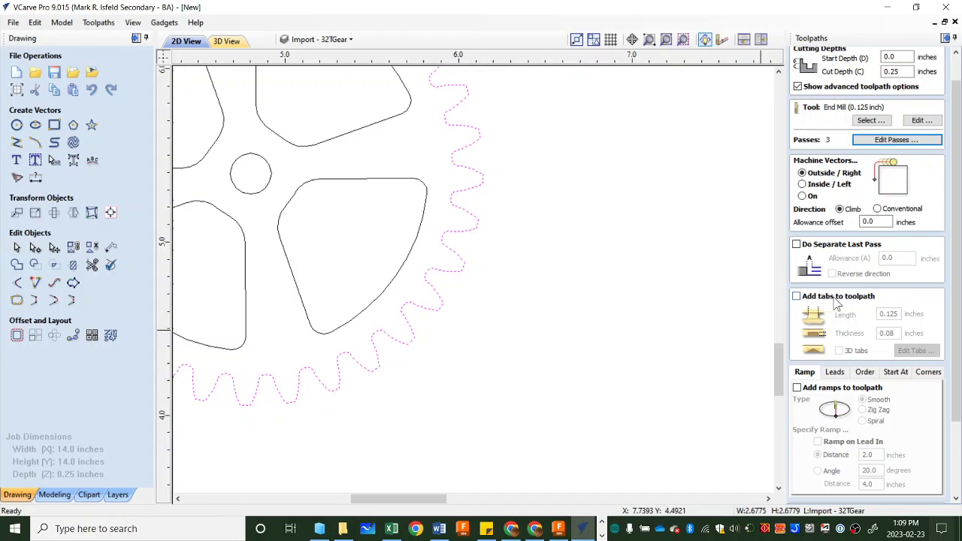
{"action": "left_click", "coordinate": [797, 297]}
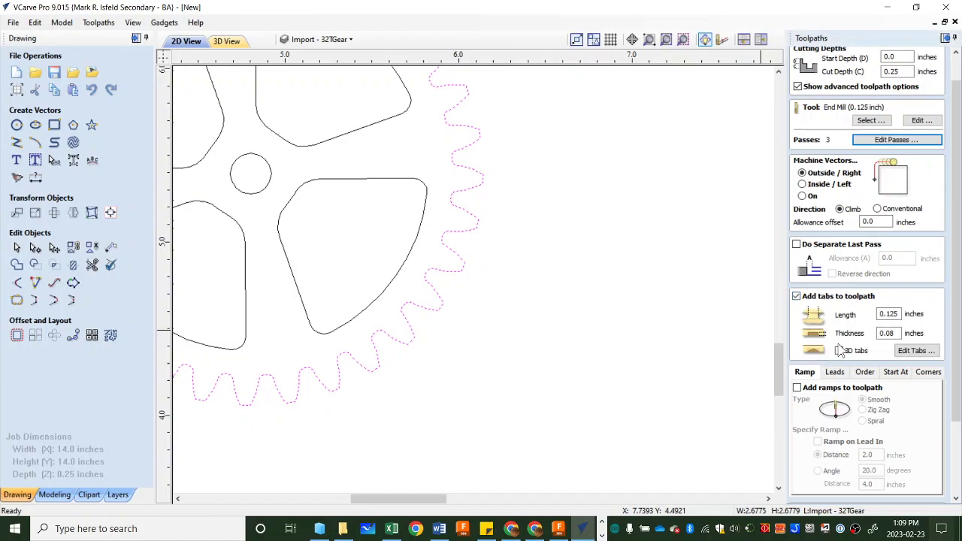
{"action": "double_click", "coordinate": [886, 314]}
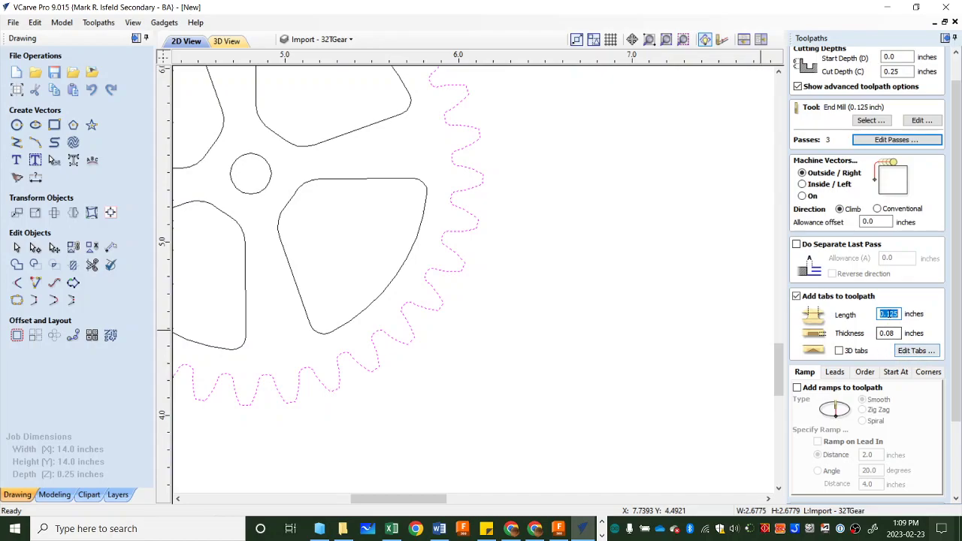
- Add four evenly spaced tabs around the gear's outer outline
{"action": "left_click", "coordinate": [914, 351]}
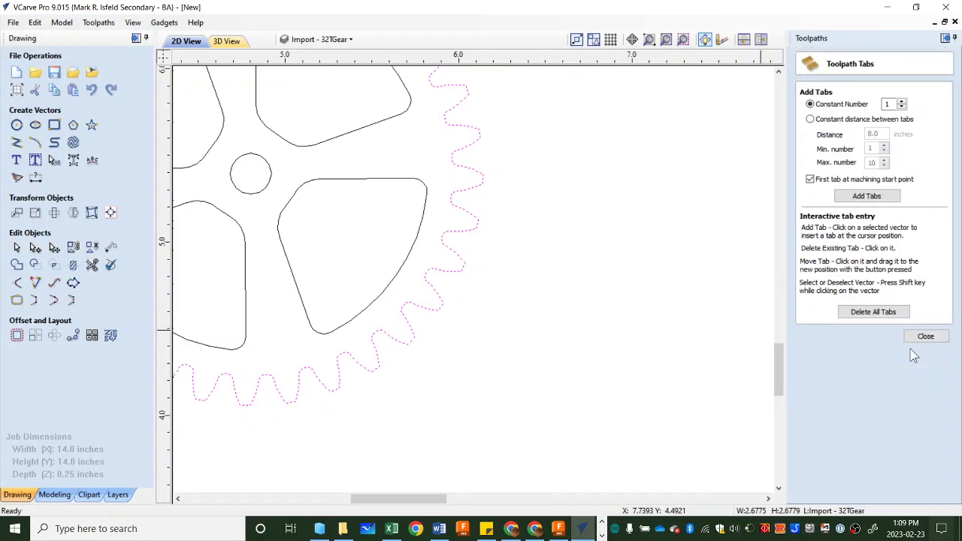
{"action": "scroll", "coordinate": [689, 331], "scroll_direction": "down", "scroll_amount": 4}
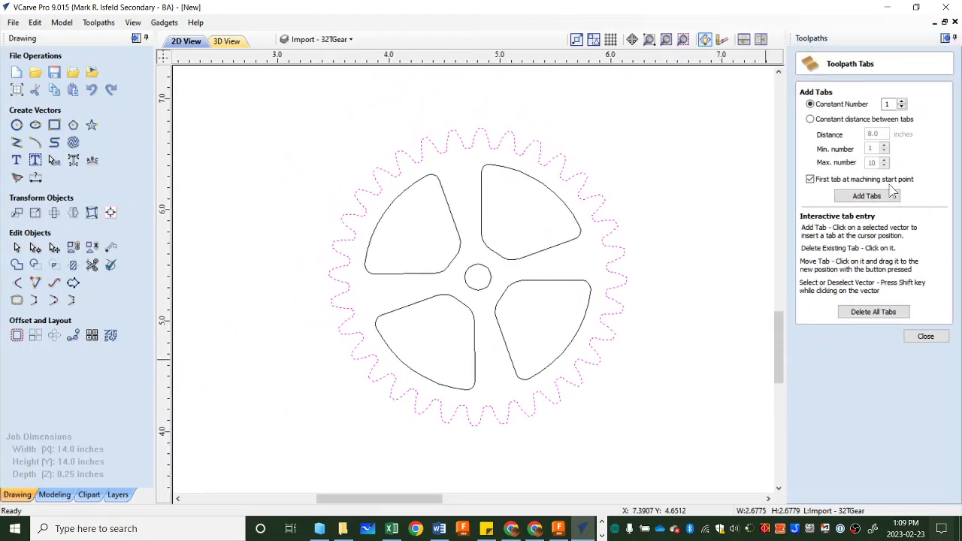
{"action": "left_click", "coordinate": [902, 102]}
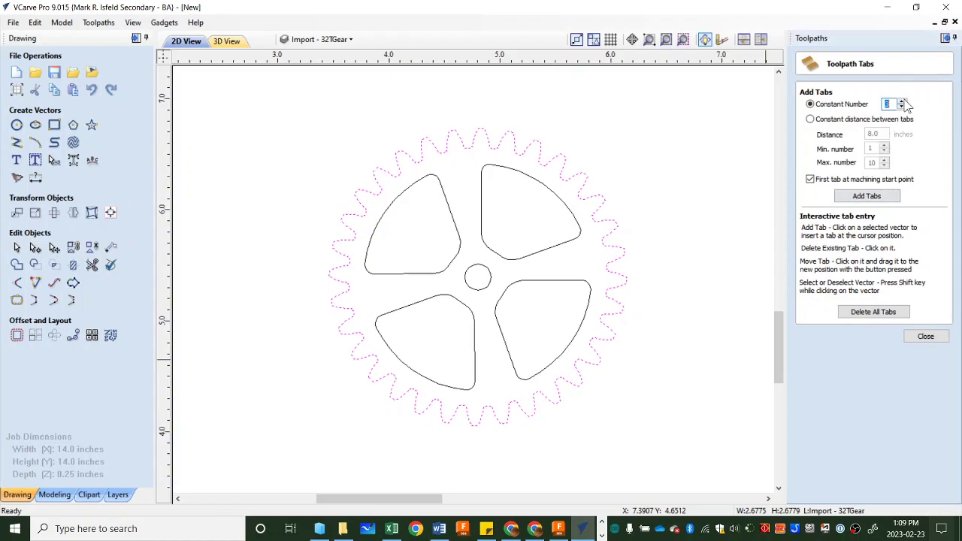
{"action": "left_click", "coordinate": [867, 196]}
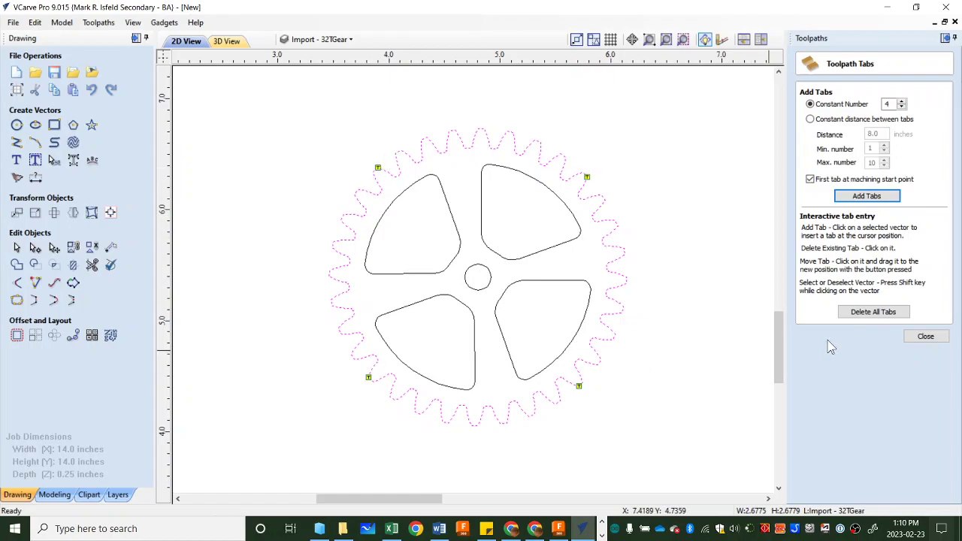
- Return to the profile form and set the machining side to Outside
{"action": "left_click", "coordinate": [926, 338]}
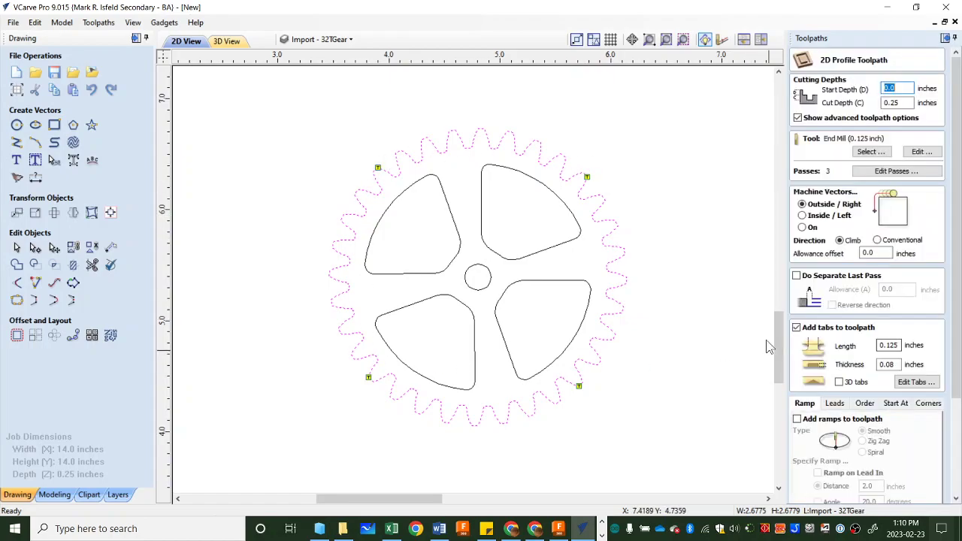
{"action": "scroll", "coordinate": [857, 421], "scroll_direction": "down", "scroll_amount": 3}
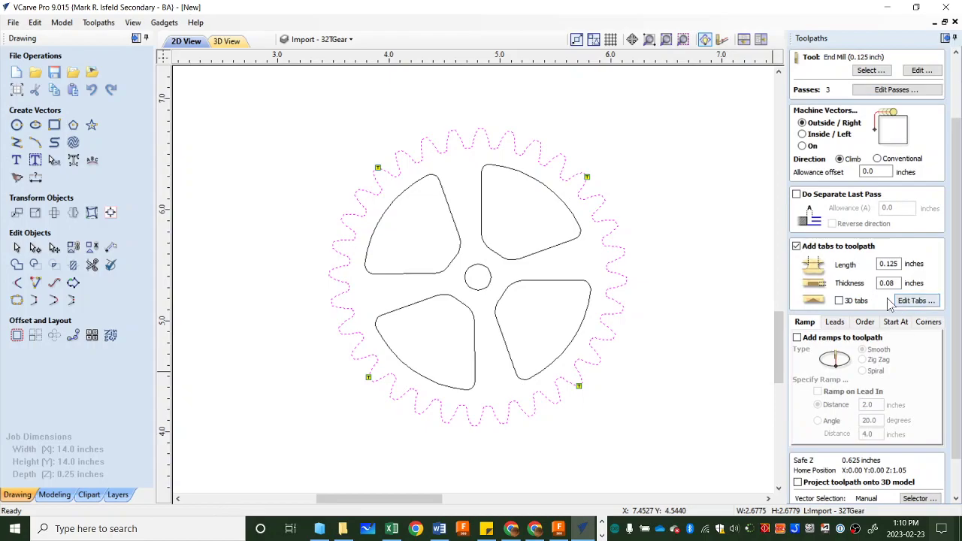
{"action": "scroll", "coordinate": [890, 264], "scroll_direction": "up", "scroll_amount": 1}
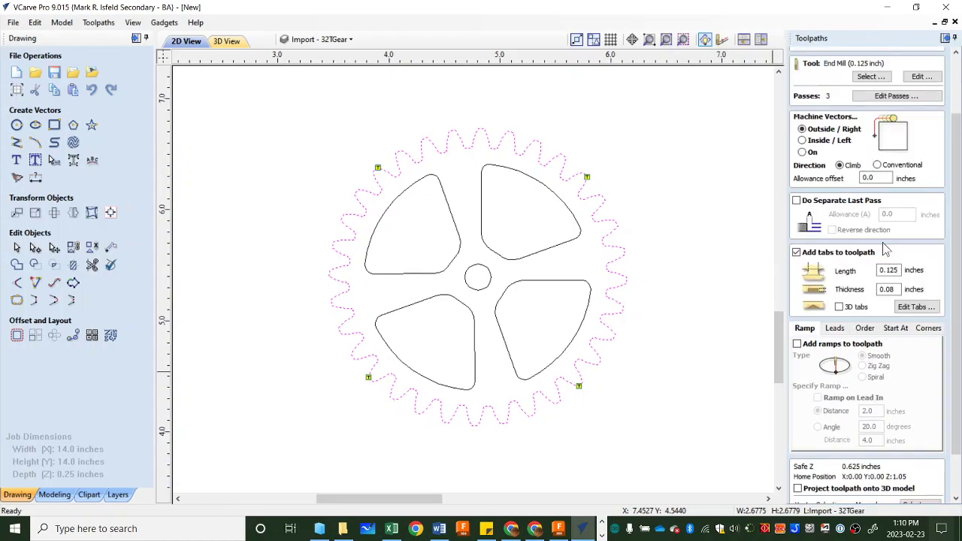
{"action": "left_click", "coordinate": [816, 129]}
- Rename the toolpath to 'Outside' and calculate it
{"action": "scroll", "coordinate": [960, 218], "scroll_direction": "down", "scroll_amount": 2}
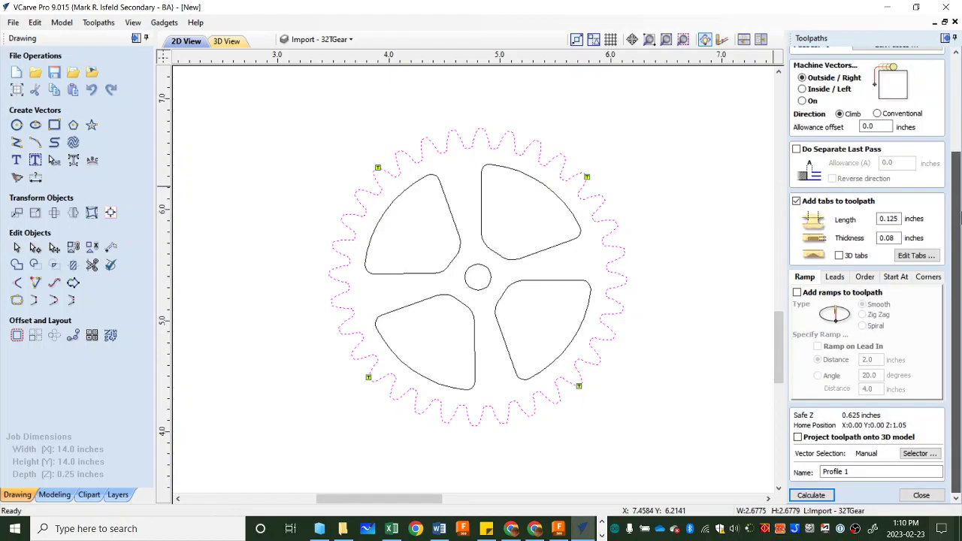
{"action": "left_click_drag", "start_coordinate": [853, 472], "coordinate": [795, 468]}
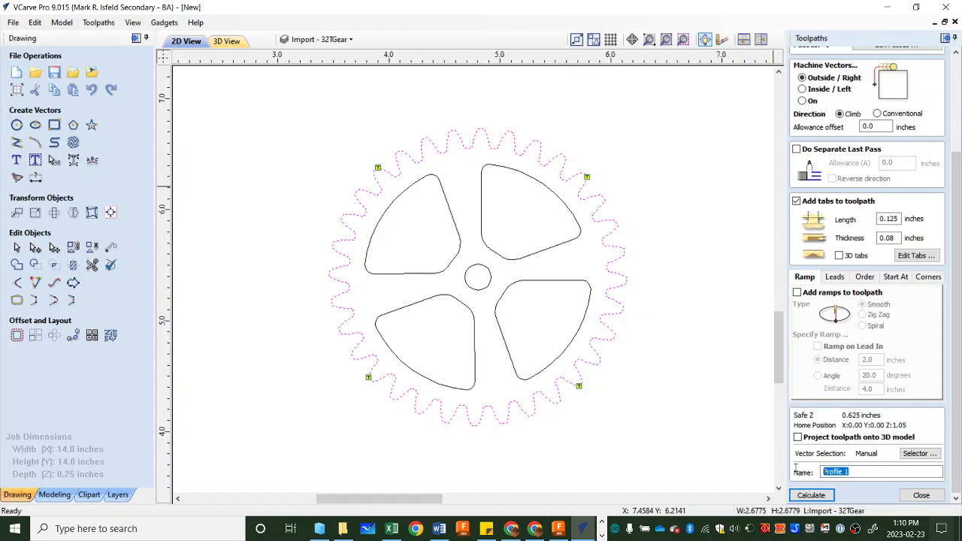
{"action": "type", "text": "Outside"}
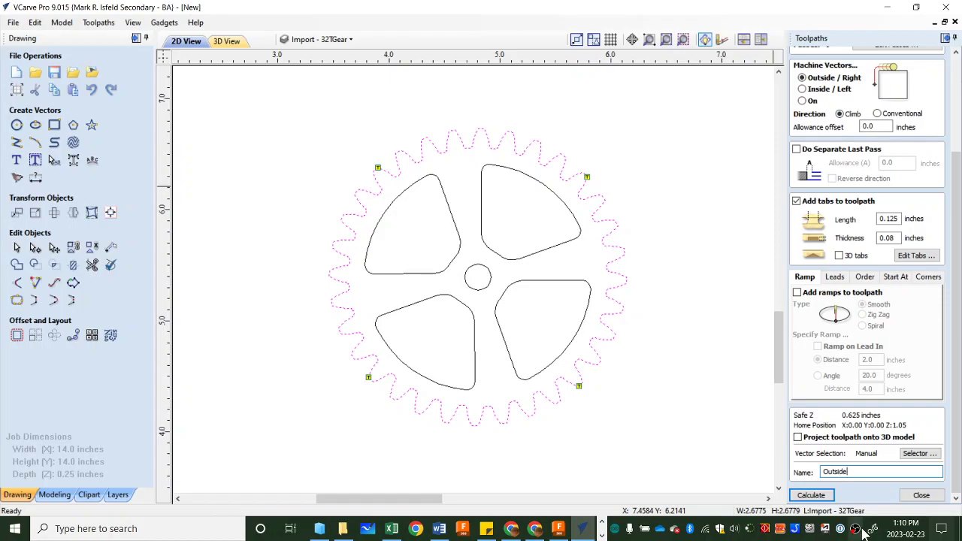
{"action": "left_click", "coordinate": [812, 496]}
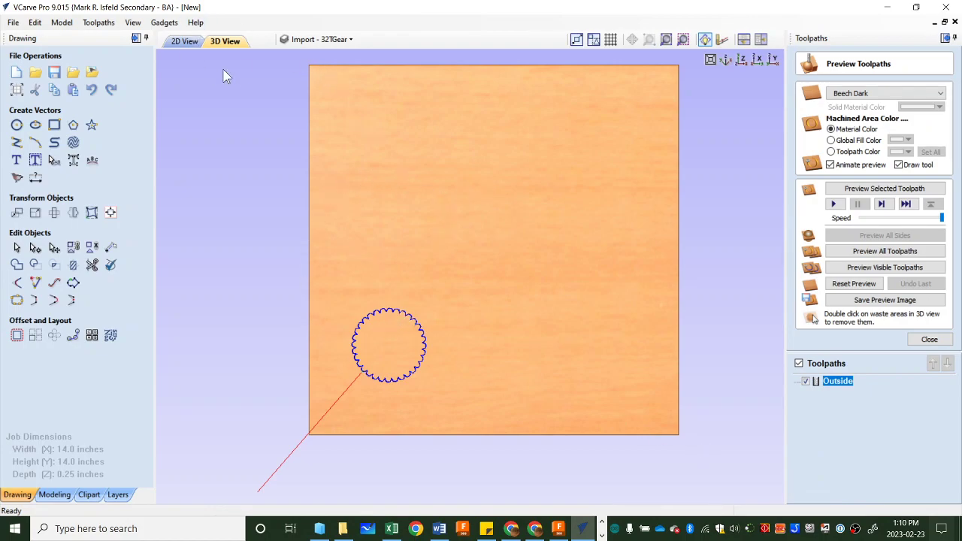
- Play the Outside toolpath preview and center the cut gear in the 3D view
{"action": "left_click", "coordinate": [186, 42]}
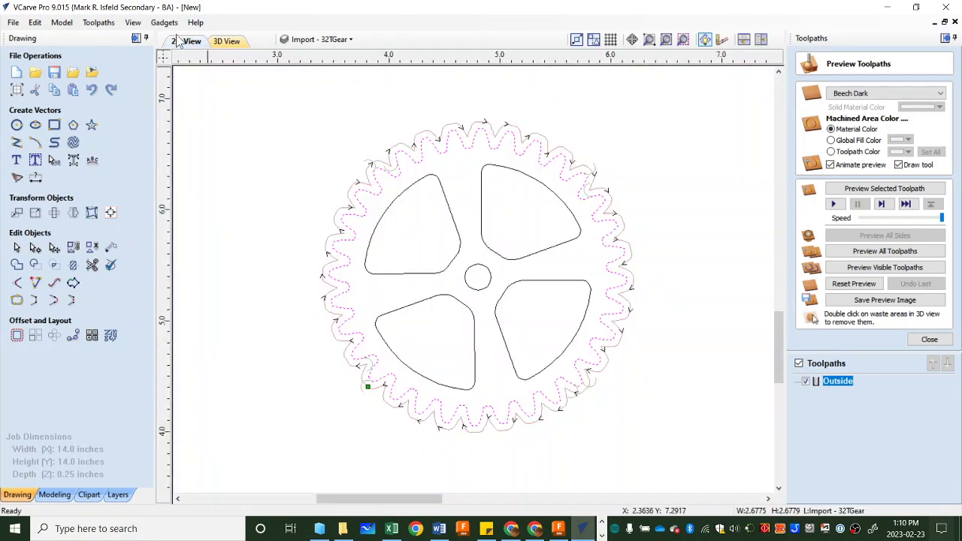
{"action": "left_click", "coordinate": [223, 41]}
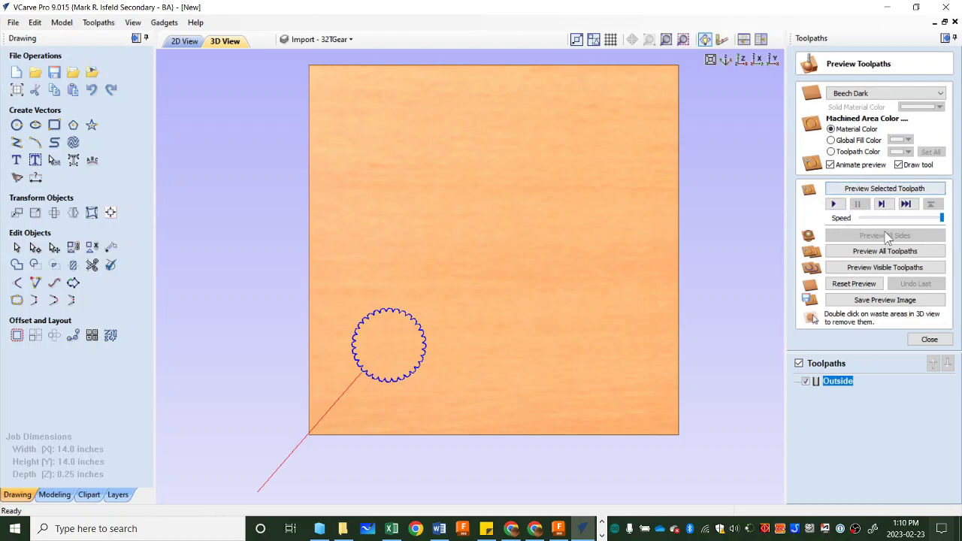
{"action": "left_click", "coordinate": [835, 203]}
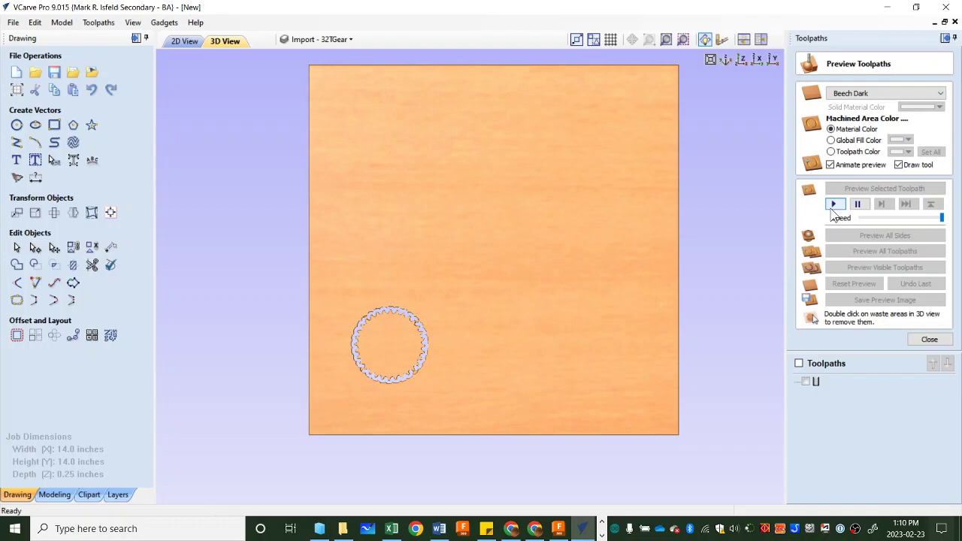
{"action": "scroll", "coordinate": [398, 385], "scroll_direction": "down", "scroll_amount": 2}
{"action": "scroll", "coordinate": [389, 378], "scroll_direction": "up", "scroll_amount": 8}
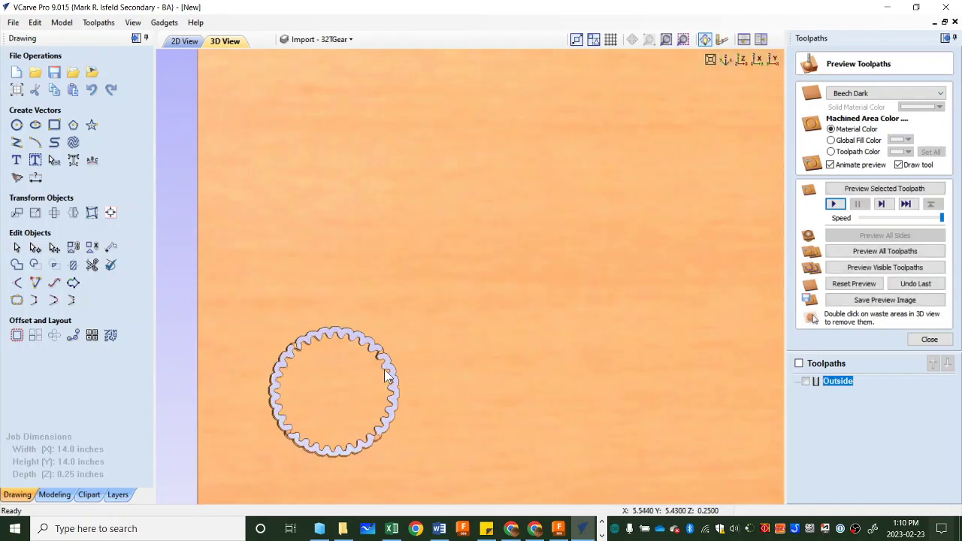
{"action": "middle_click_drag", "start_coordinate": [521, 327], "coordinate": [678, 167]}
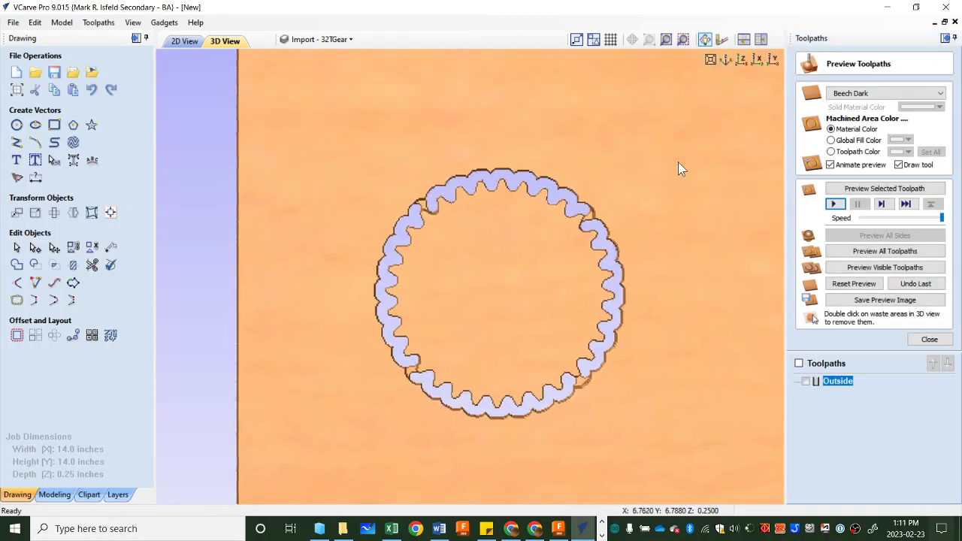
- Reset and replay the cut preview at progressively slower animation speeds
{"action": "left_click", "coordinate": [864, 289]}
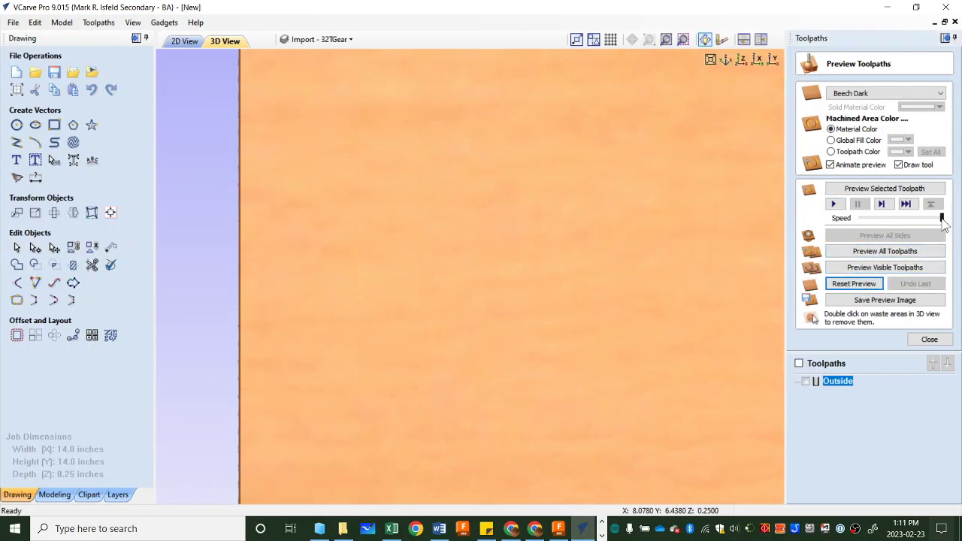
{"action": "left_click_drag", "start_coordinate": [942, 218], "coordinate": [893, 220]}
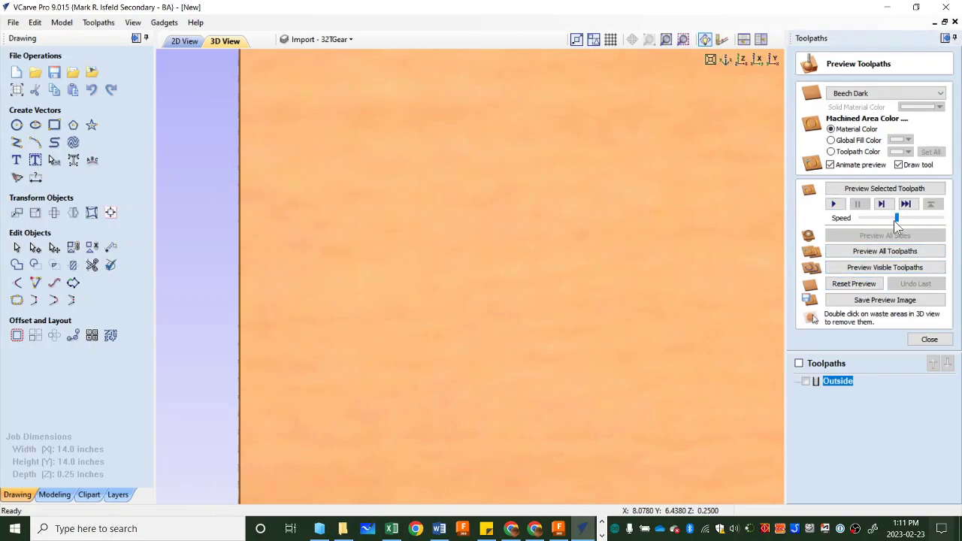
{"action": "left_click", "coordinate": [835, 205]}
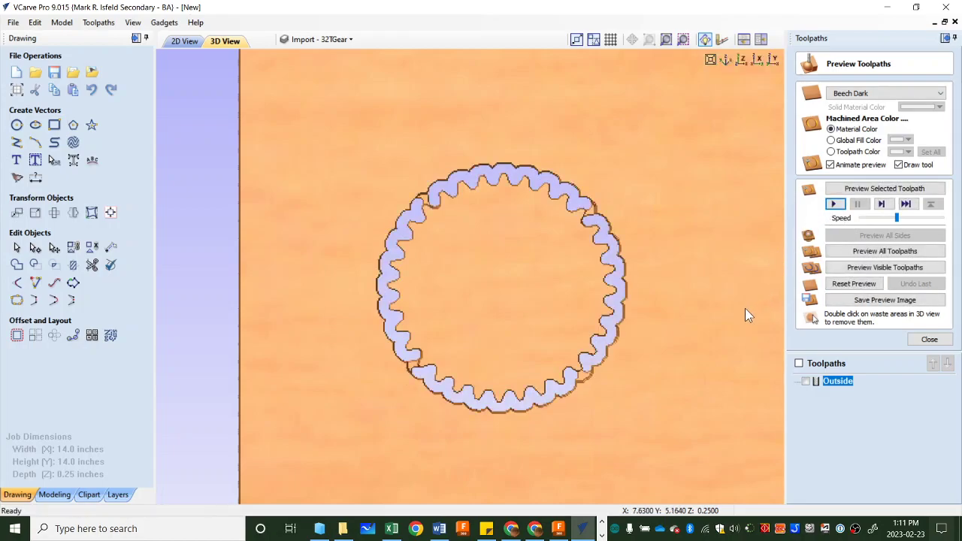
{"action": "left_click_drag", "start_coordinate": [887, 217], "coordinate": [869, 219]}
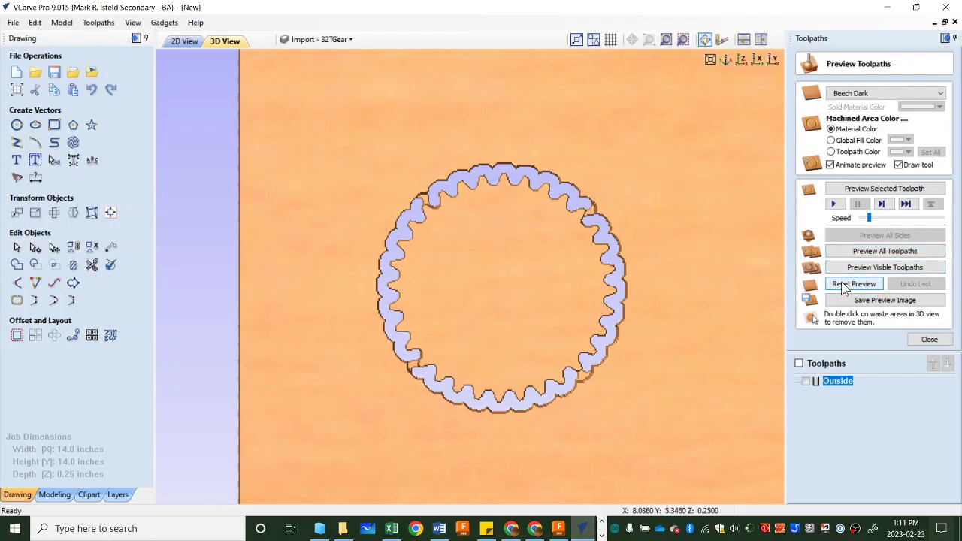
{"action": "left_click", "coordinate": [845, 284]}
{"action": "left_click", "coordinate": [836, 205]}
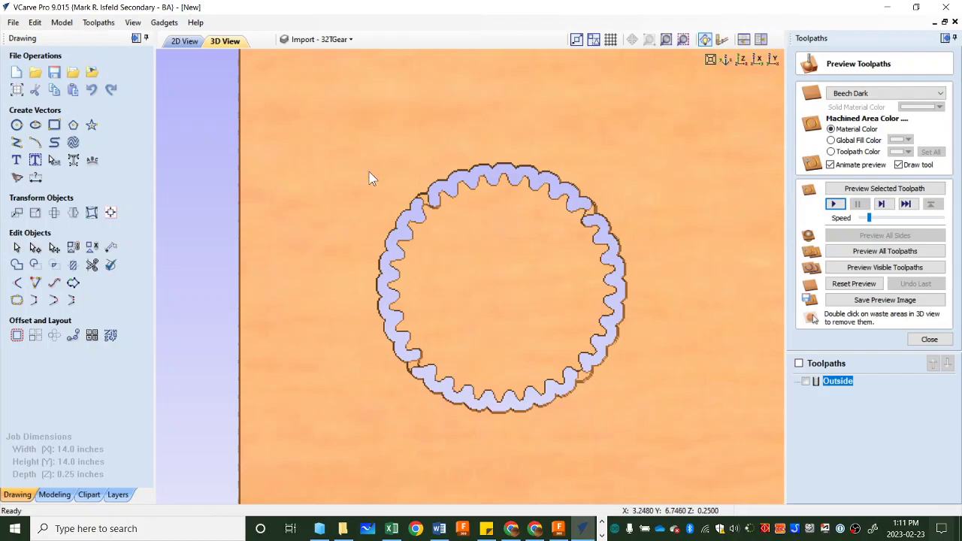
- Return to the 2D view and start a new profile toolpath cutting Inside
{"action": "left_click", "coordinate": [185, 41]}
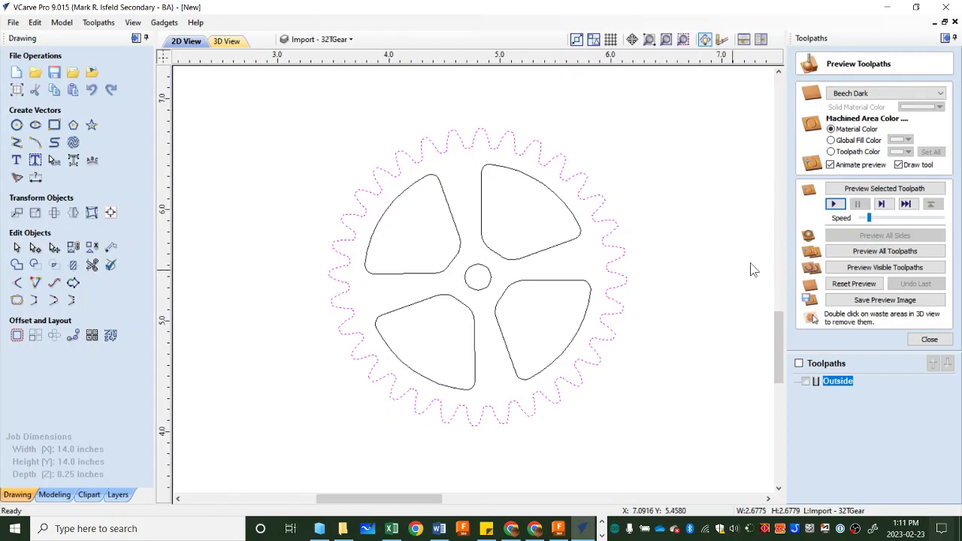
{"action": "left_click", "coordinate": [927, 340]}
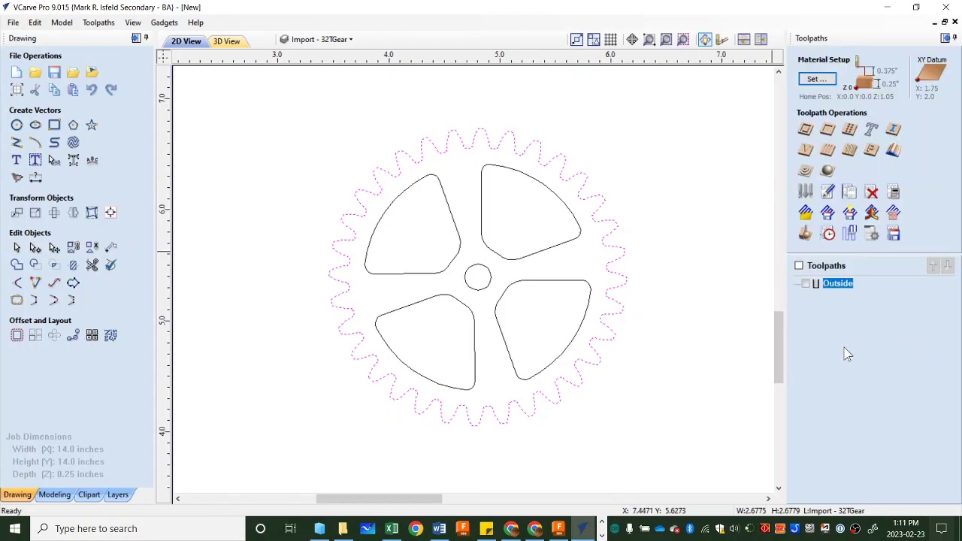
{"action": "left_click", "coordinate": [805, 133]}
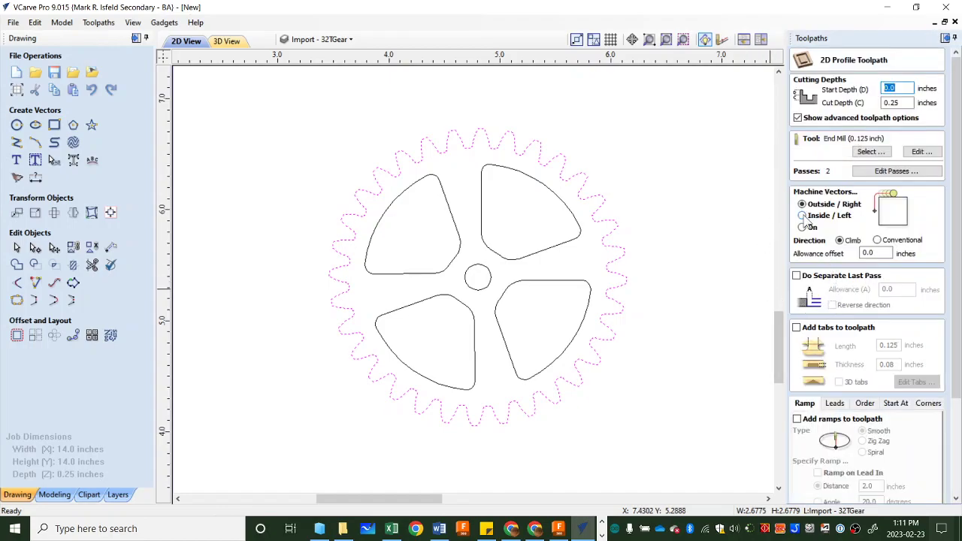
{"action": "left_click", "coordinate": [803, 216]}
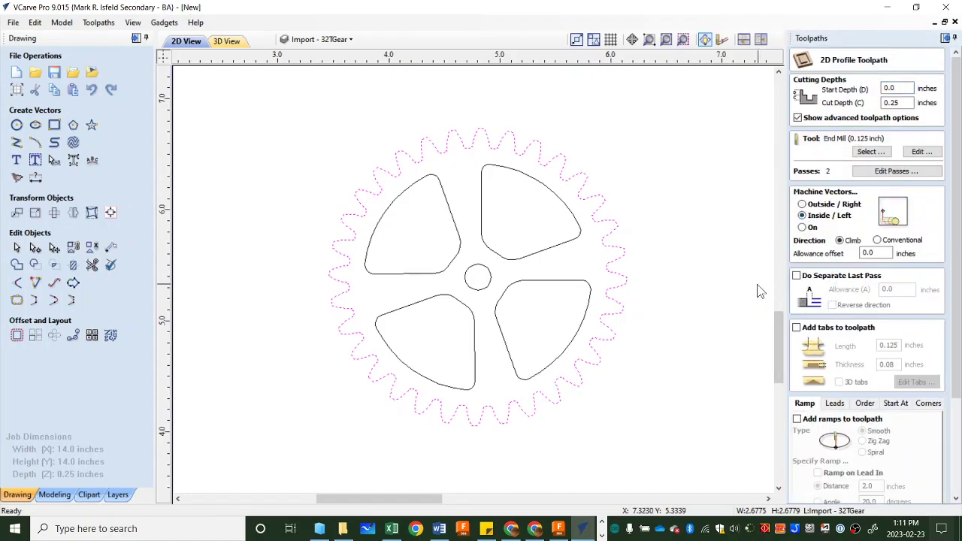
- Select the spoke cutouts and centre hole, leaving the outer outline deselected
{"action": "left_click", "coordinate": [620, 265]}
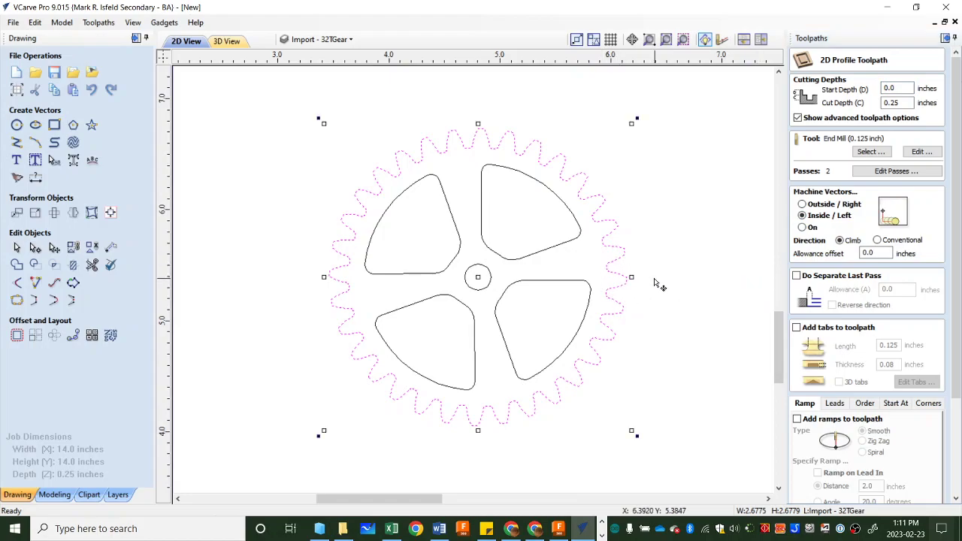
{"action": "left_click", "coordinate": [697, 263]}
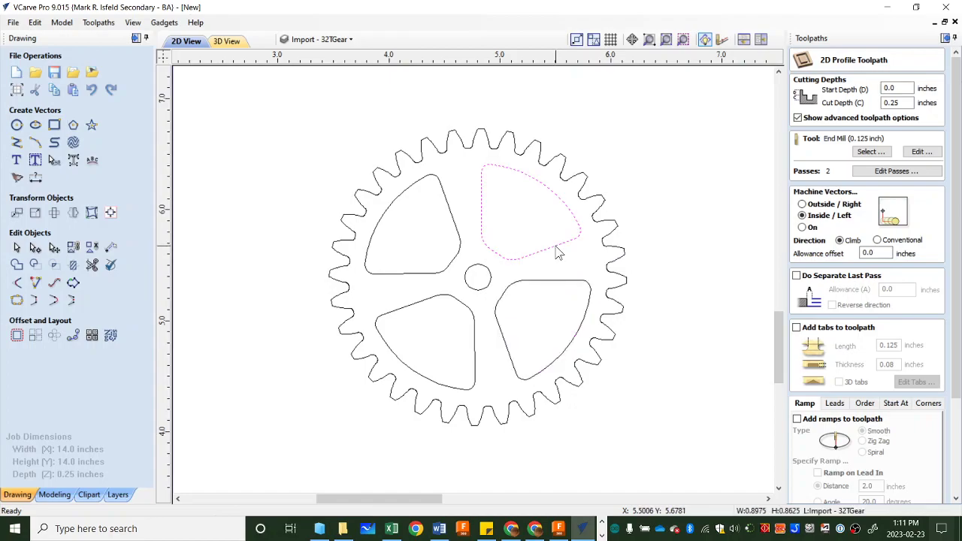
{"action": "left_click", "coordinate": [556, 254]}
{"action": "left_click", "coordinate": [554, 283], "text": "shift"}
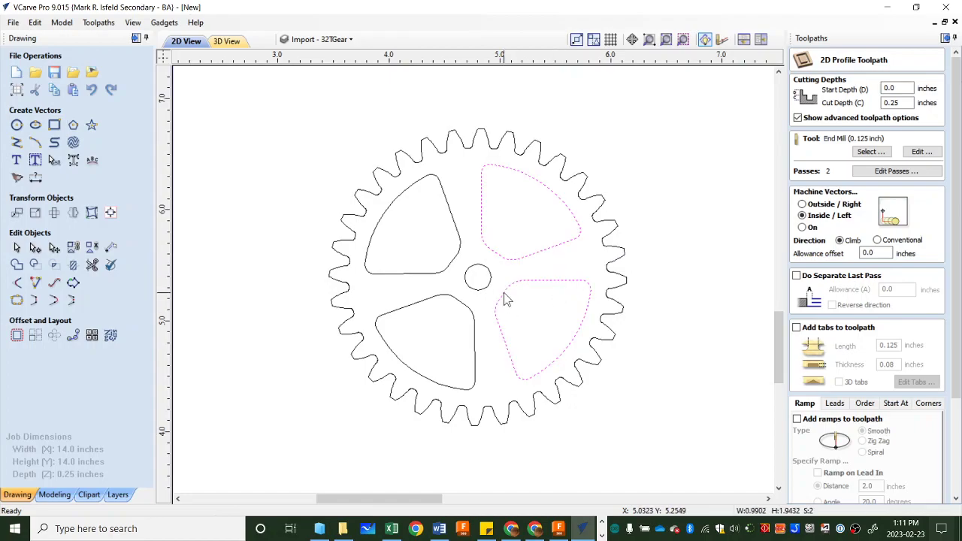
{"action": "left_click", "coordinate": [475, 331], "text": "shift"}
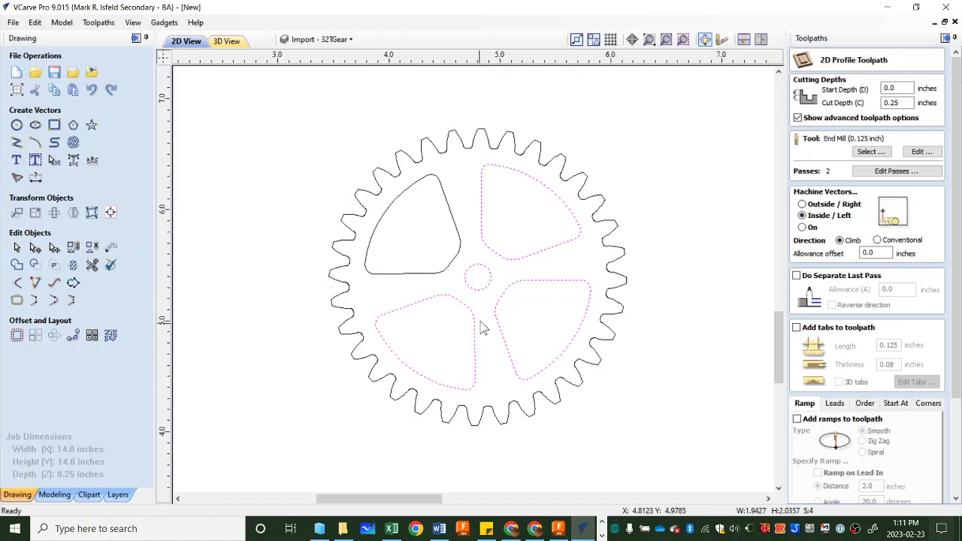
{"action": "left_click", "coordinate": [465, 279], "text": "shift"}
{"action": "left_click", "coordinate": [451, 264], "text": "shift"}
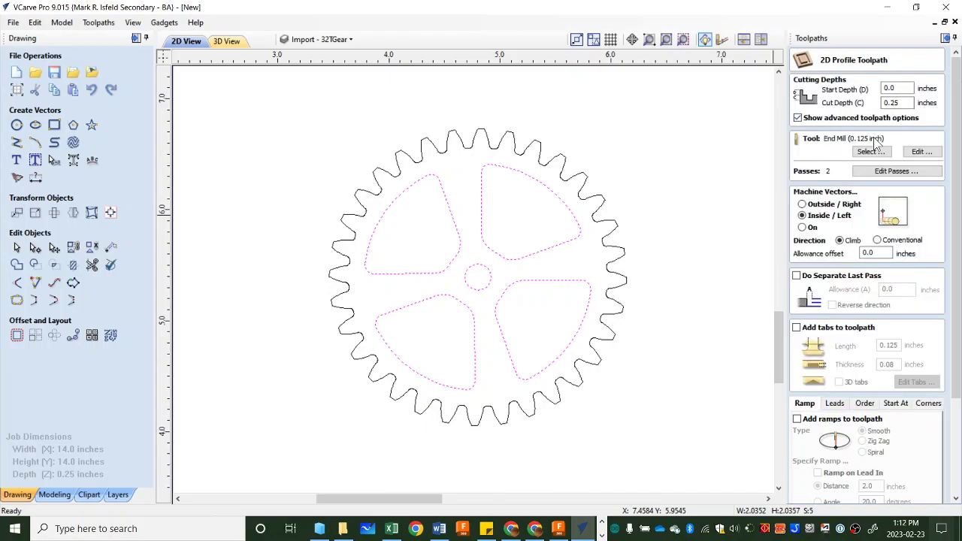
- Split the profile cut depth into 3 passes
{"action": "left_click", "coordinate": [875, 171]}
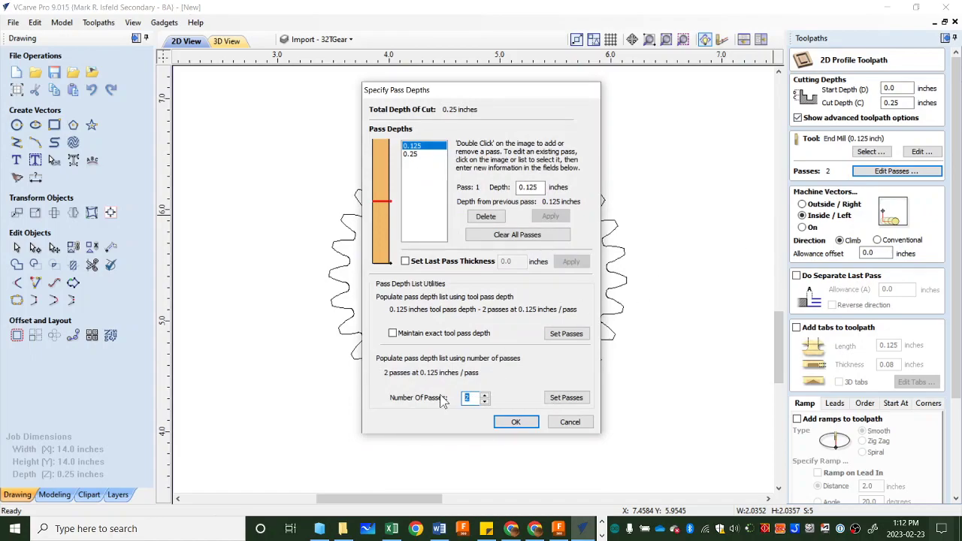
{"action": "type", "text": "3"}
{"action": "left_click", "coordinate": [566, 397]}
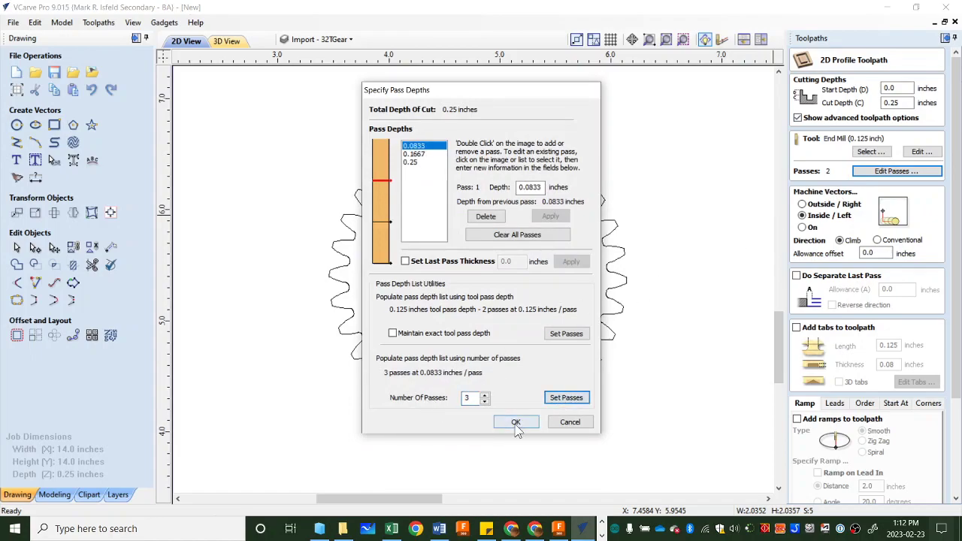
{"action": "left_click", "coordinate": [516, 422]}
- Rename the toolpath from Profile 1 to 'Inside'
{"action": "scroll", "coordinate": [842, 324], "scroll_direction": "down", "scroll_amount": 2}
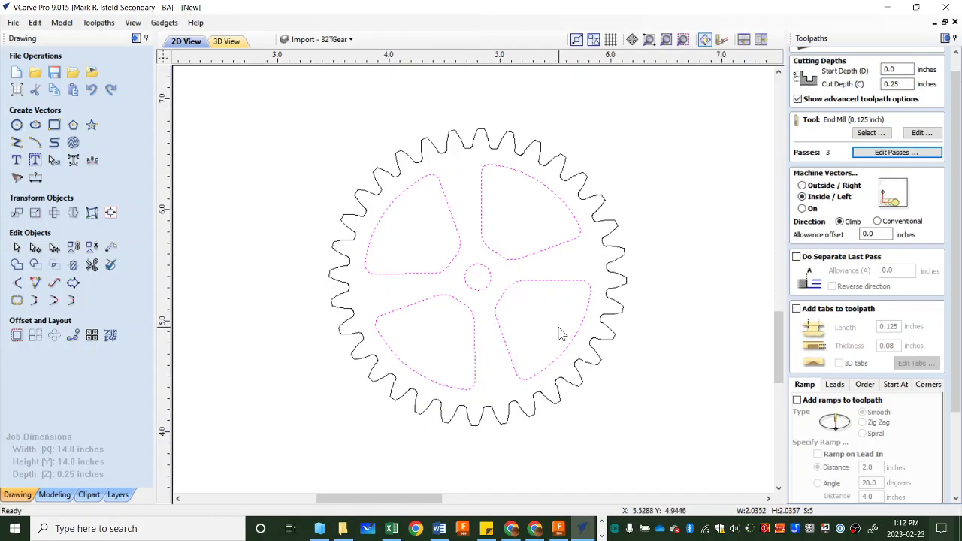
{"action": "scroll", "coordinate": [827, 396], "scroll_direction": "down", "scroll_amount": 1}
{"action": "scroll", "coordinate": [827, 396], "scroll_direction": "down", "scroll_amount": 4}
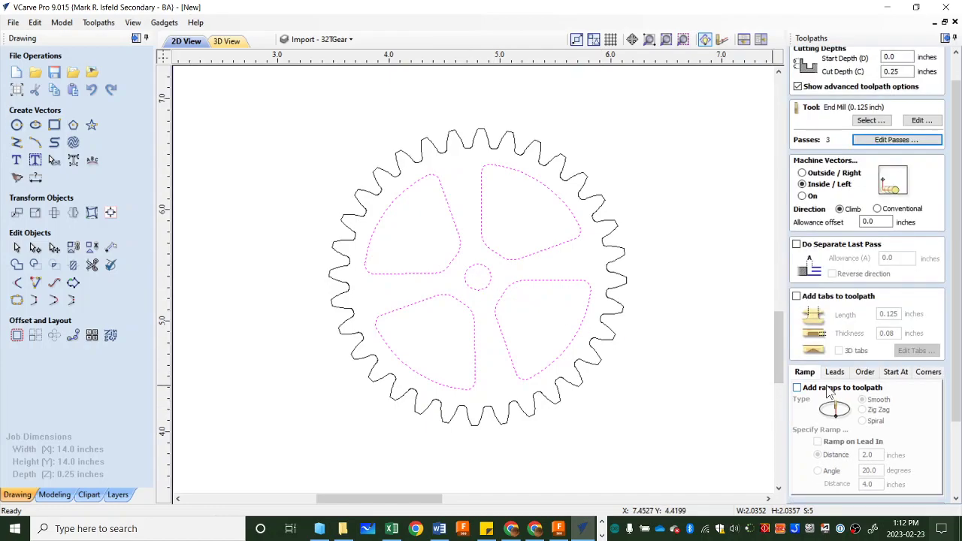
{"action": "scroll", "coordinate": [867, 439], "scroll_direction": "down", "scroll_amount": 5}
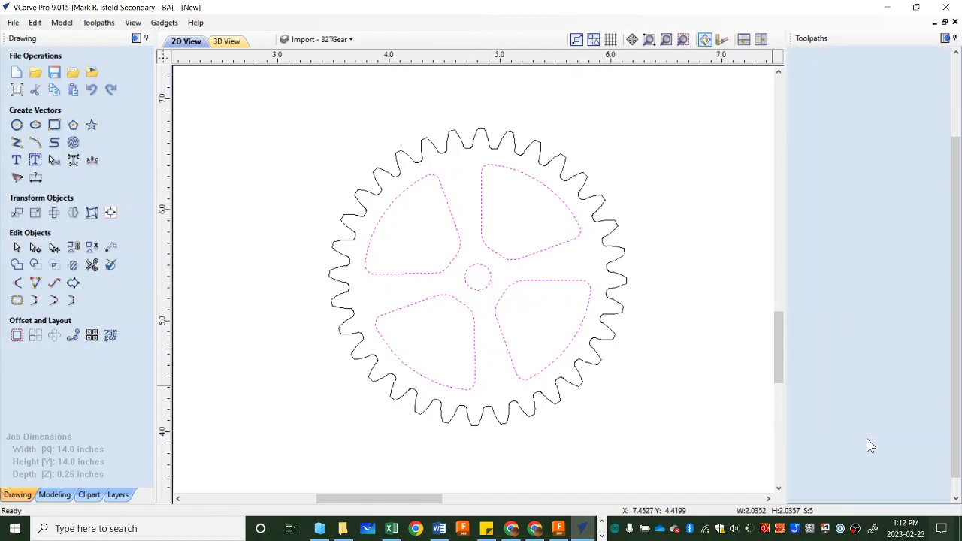
{"action": "left_click_drag", "start_coordinate": [857, 472], "coordinate": [806, 472]}
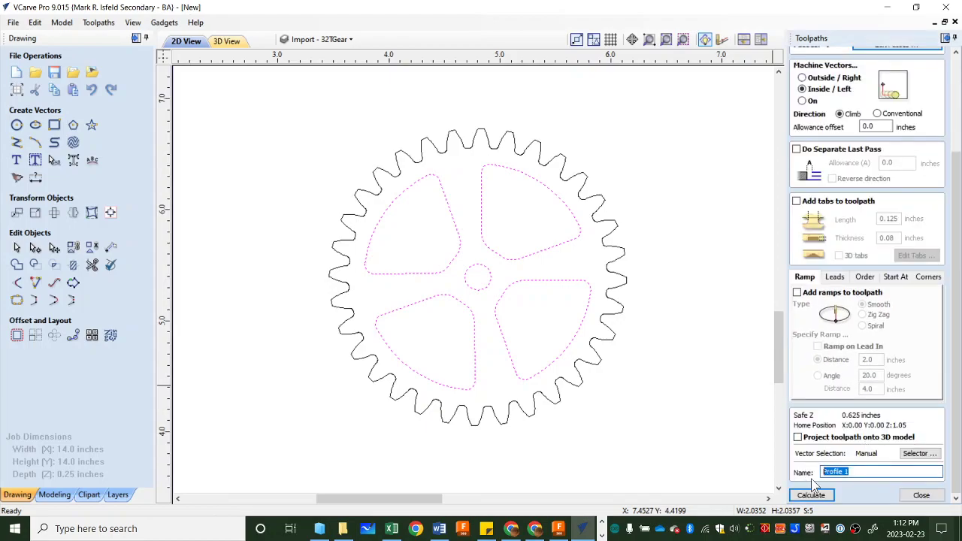
{"action": "type", "text": "Inside"}
- Calculate the Inside toolpath and preview the machined gear in 3D, centred in view
{"action": "left_click", "coordinate": [827, 496]}
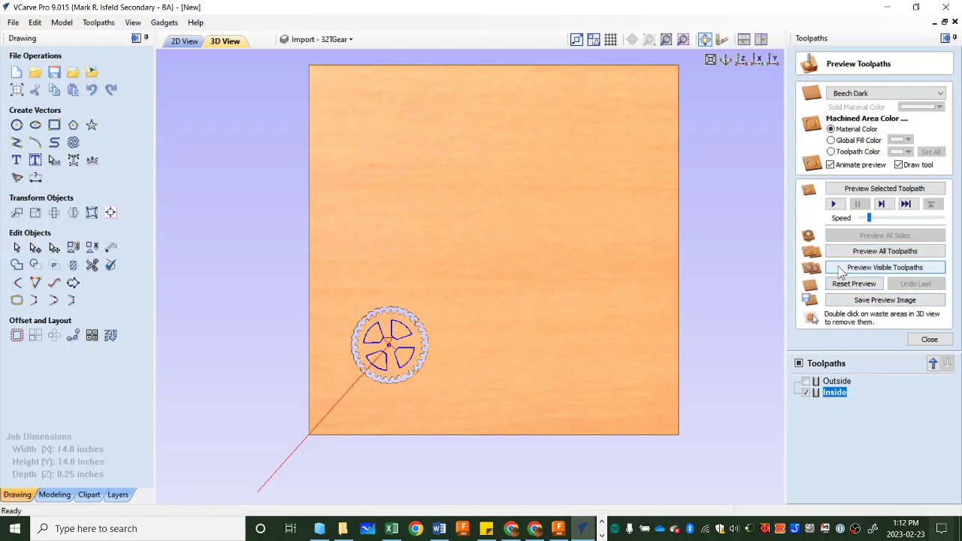
{"action": "left_click", "coordinate": [852, 271]}
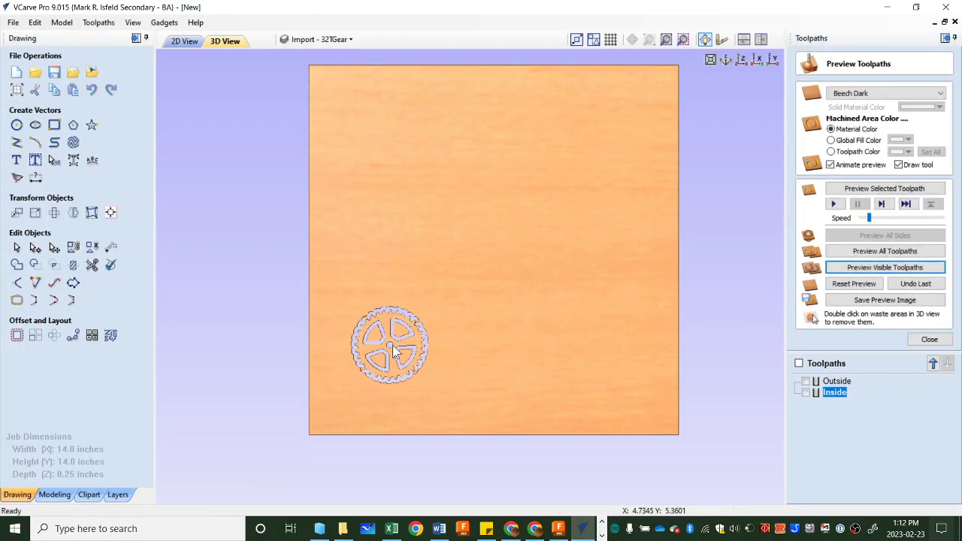
{"action": "scroll", "coordinate": [394, 363], "scroll_direction": "up", "scroll_amount": 10}
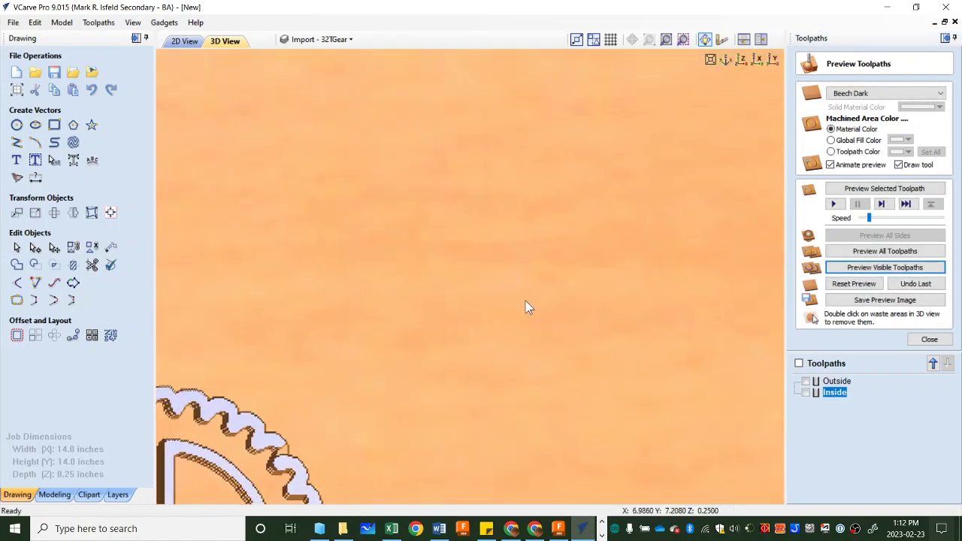
{"action": "middle_click_drag", "start_coordinate": [709, 121], "coordinate": [722, 146]}
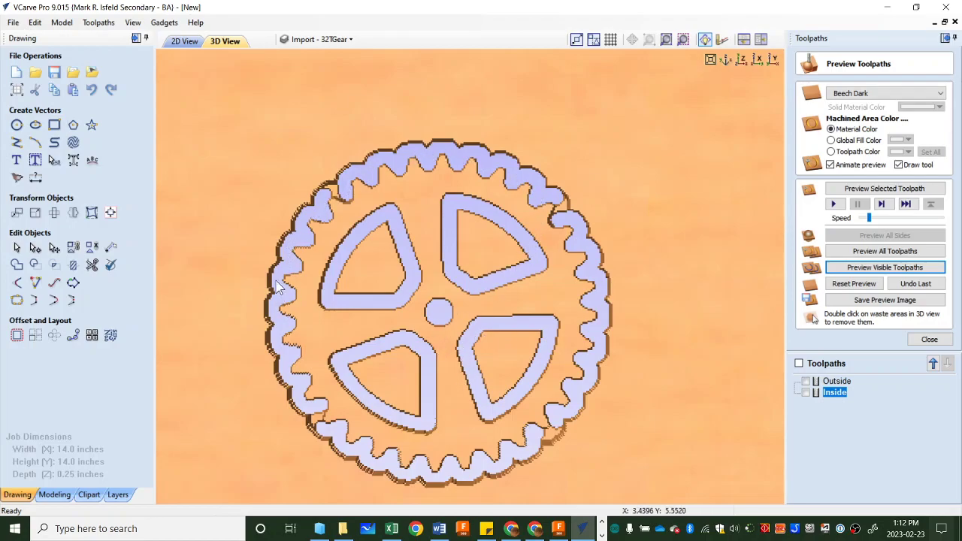
- Move Inside above Outside in the toolpath list and close the preview panel
{"action": "right_click", "coordinate": [842, 381]}
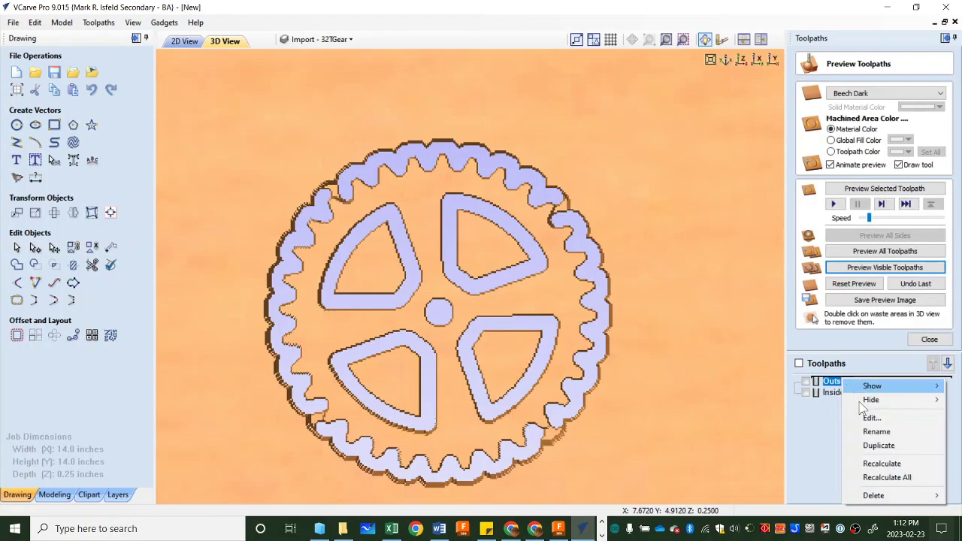
{"action": "left_click", "coordinate": [832, 406]}
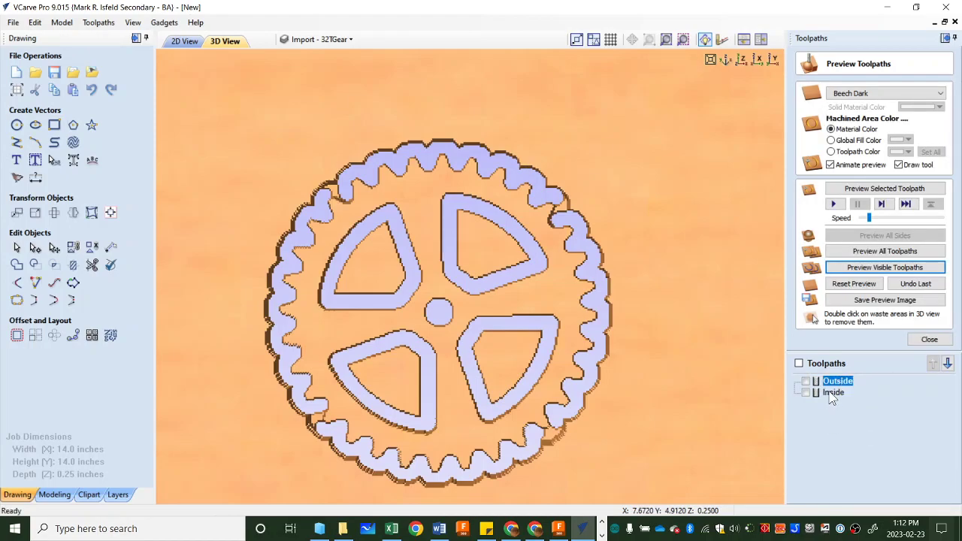
{"action": "left_click_drag", "start_coordinate": [833, 394], "coordinate": [834, 380]}
{"action": "left_click", "coordinate": [930, 340]}
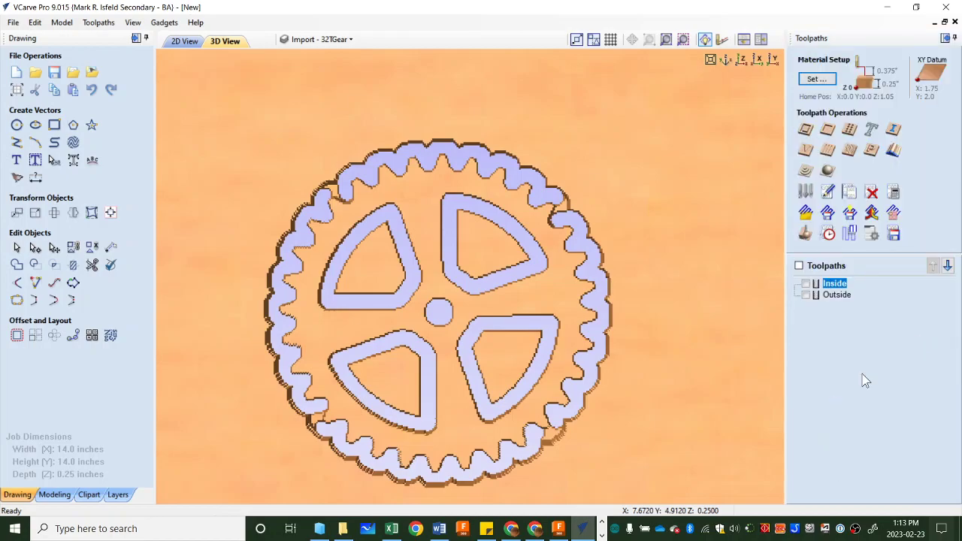
- Open Save Toolpath and make both Inside and Outside toolpaths visible for saving
{"action": "left_click", "coordinate": [894, 235]}
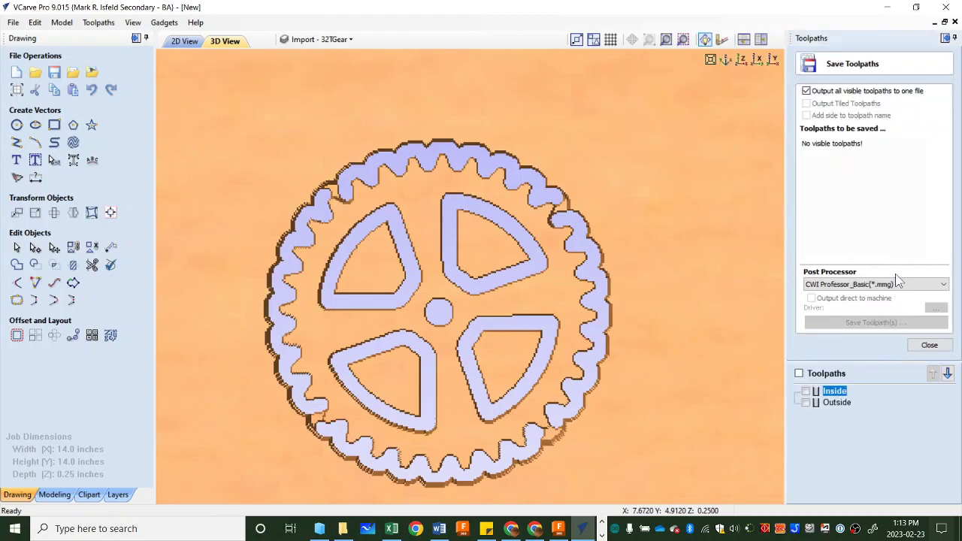
{"action": "left_click", "coordinate": [800, 373]}
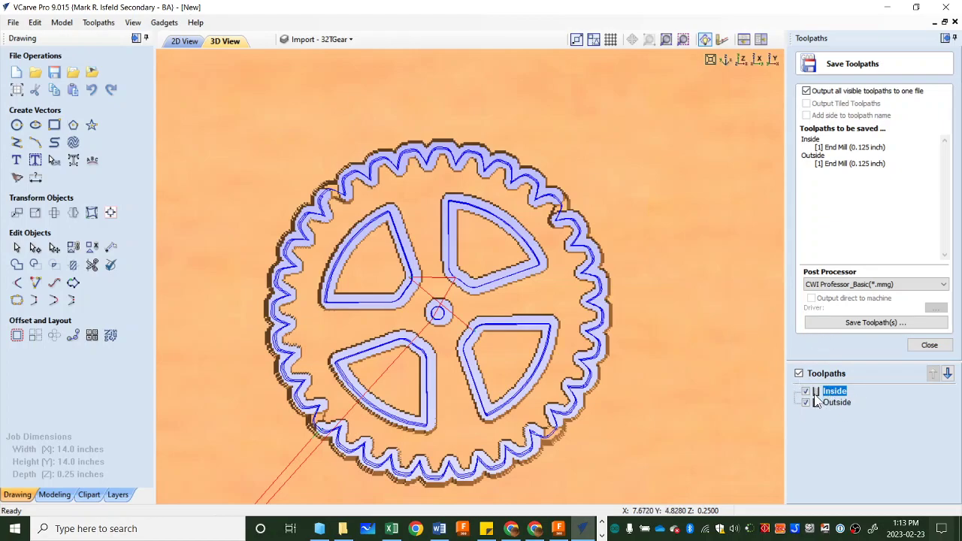
{"action": "mouse_move", "coordinate": [852, 399]}
- Start saving the toolpaths and browse to the (D:) USB Drive in Save As
{"action": "left_click", "coordinate": [874, 323]}
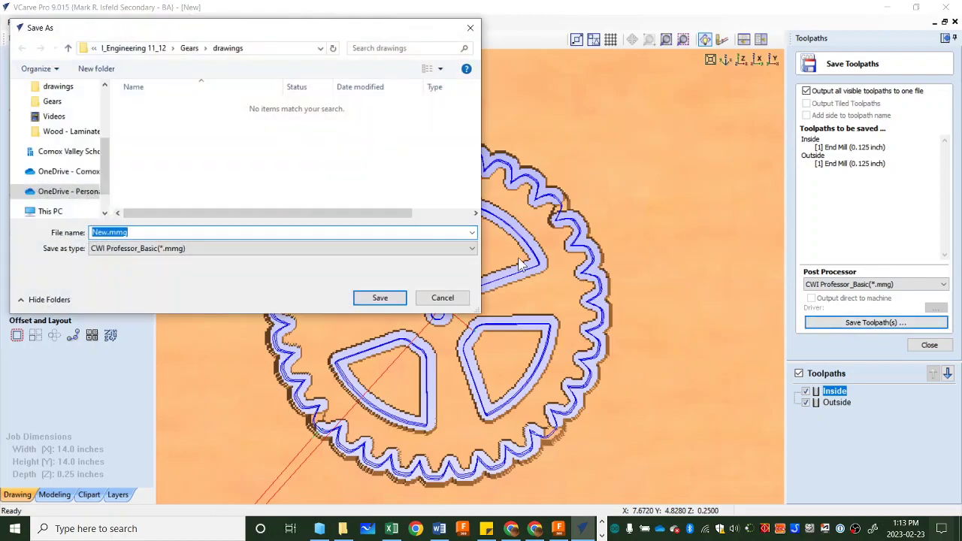
{"action": "left_click_drag", "start_coordinate": [104, 177], "coordinate": [107, 197]}
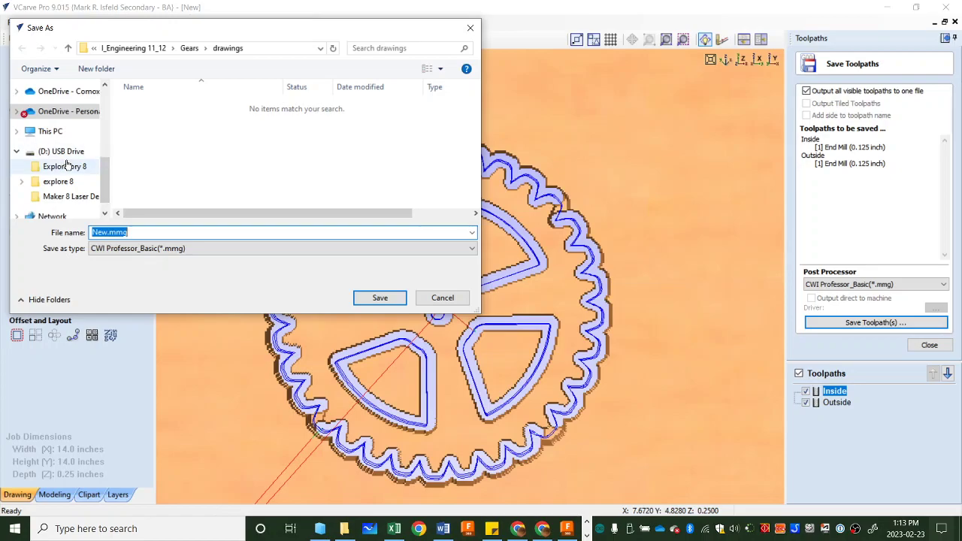
{"action": "scroll", "coordinate": [71, 164], "scroll_direction": "down", "scroll_amount": 1}
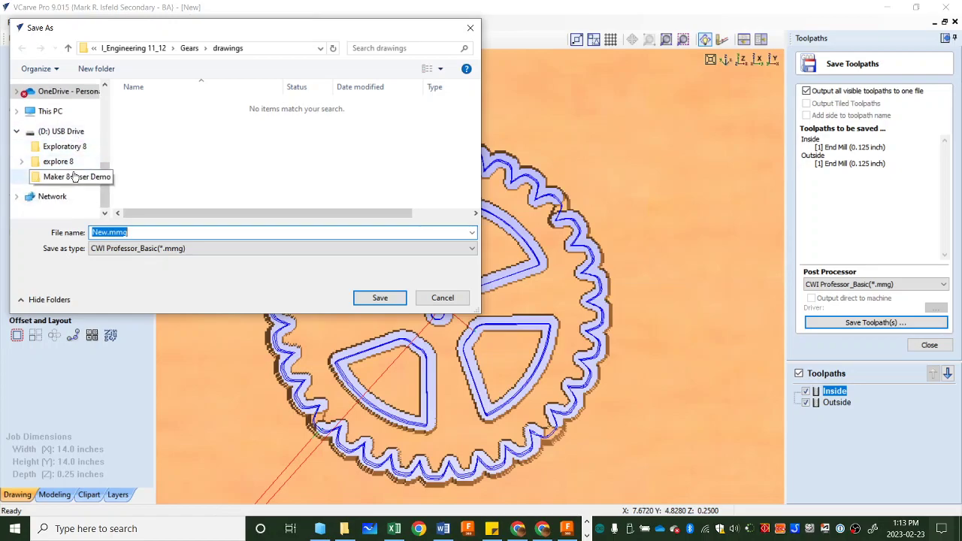
{"action": "left_click", "coordinate": [65, 132]}
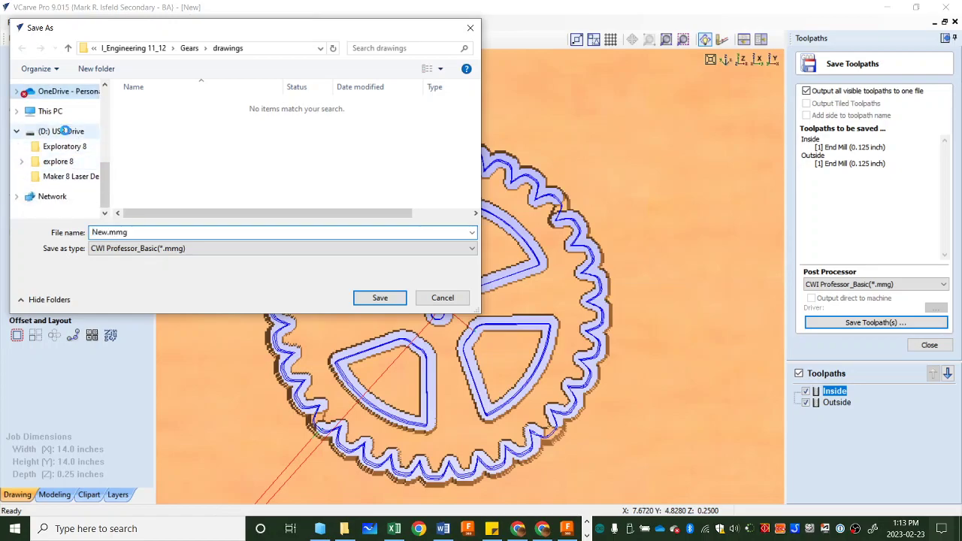
{"action": "left_click", "coordinate": [223, 189]}
{"action": "left_click", "coordinate": [71, 131]}
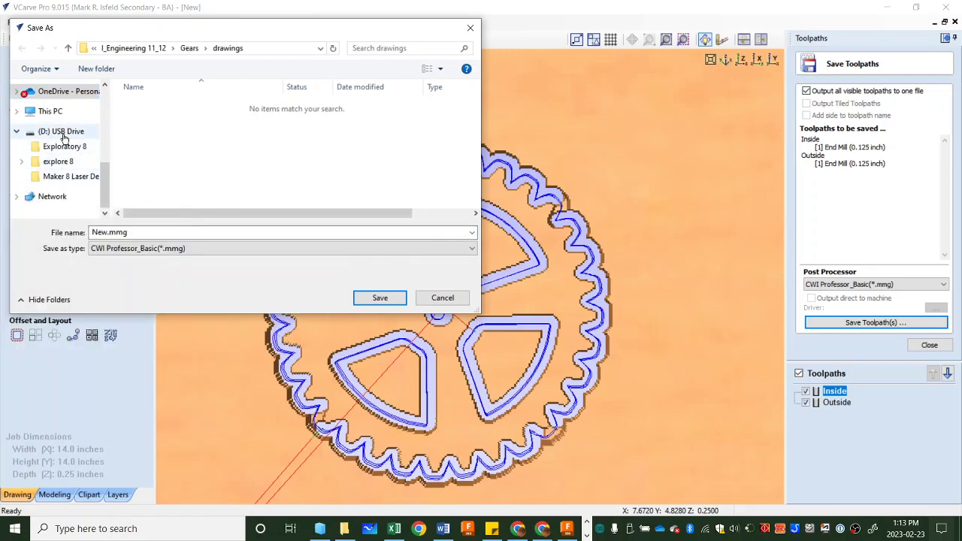
- Bring up the USB drive file list's context menu to add a new folder
{"action": "right_click", "coordinate": [196, 182]}
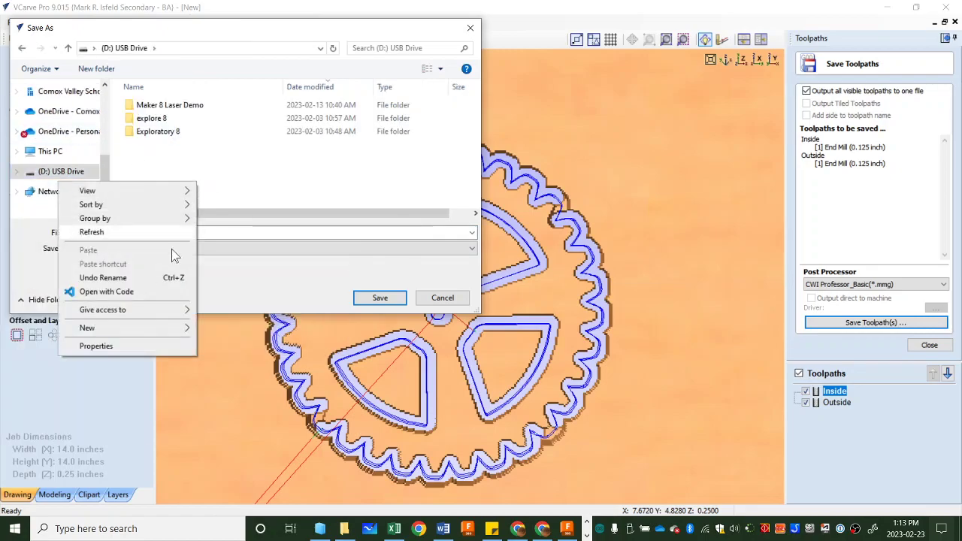
{"action": "left_click", "coordinate": [217, 321]}
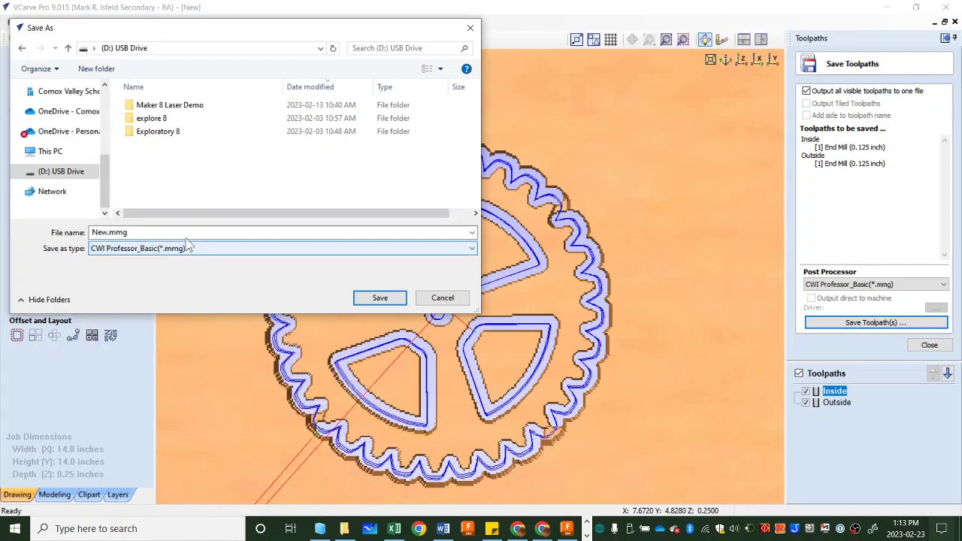
{"action": "right_click", "coordinate": [169, 181]}
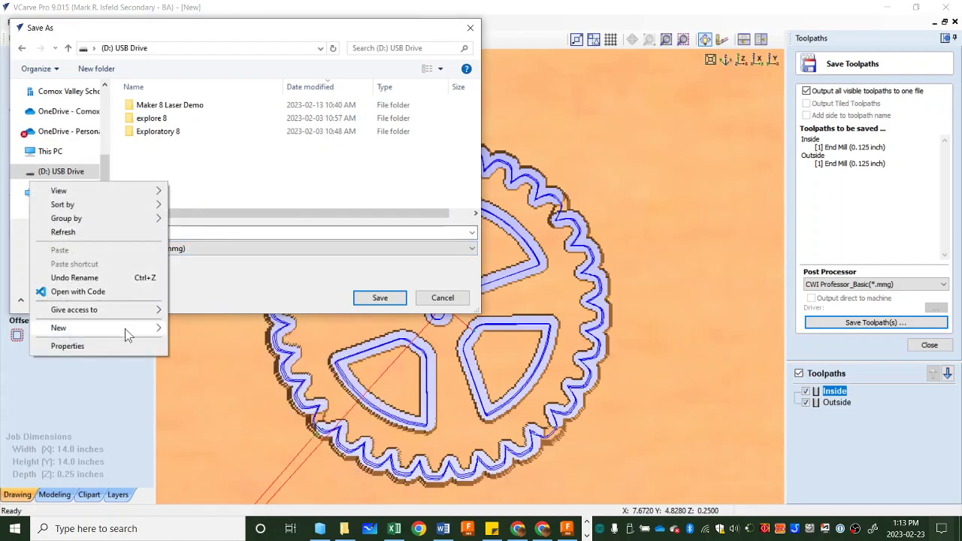
- Create a new folder named 'Engineering' on the USB drive and open it
{"action": "mouse_move", "coordinate": [125, 329]}
{"action": "left_click", "coordinate": [195, 327]}
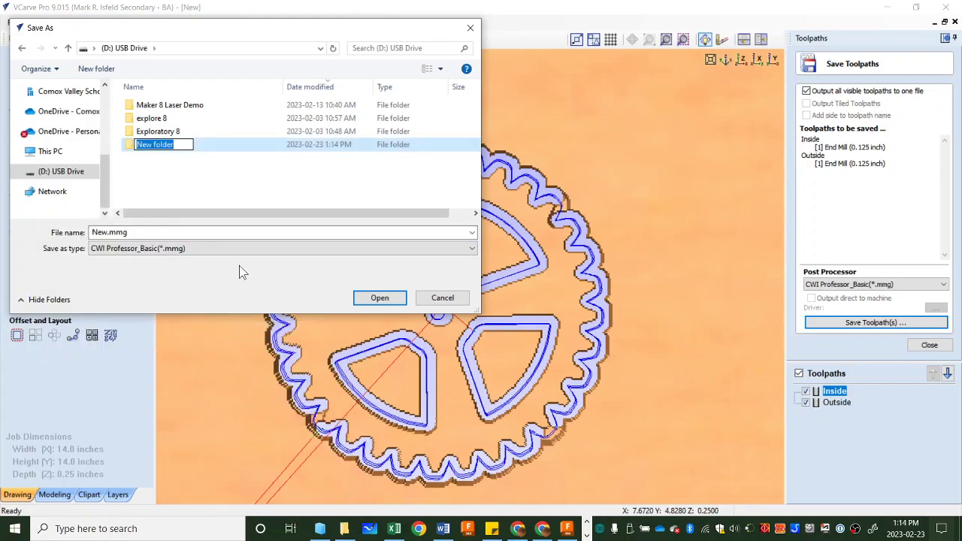
{"action": "type", "text": "Engine"}
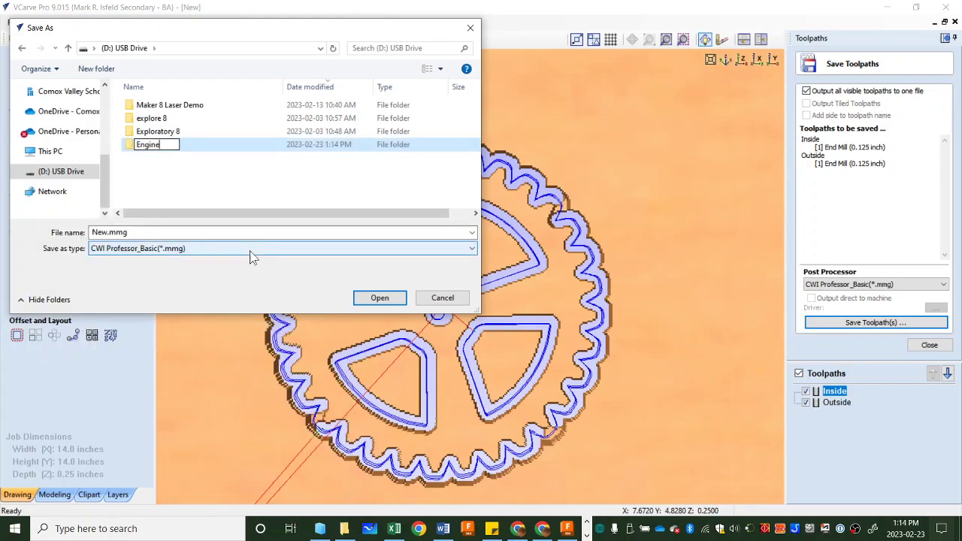
{"action": "type", "text": "ering"}
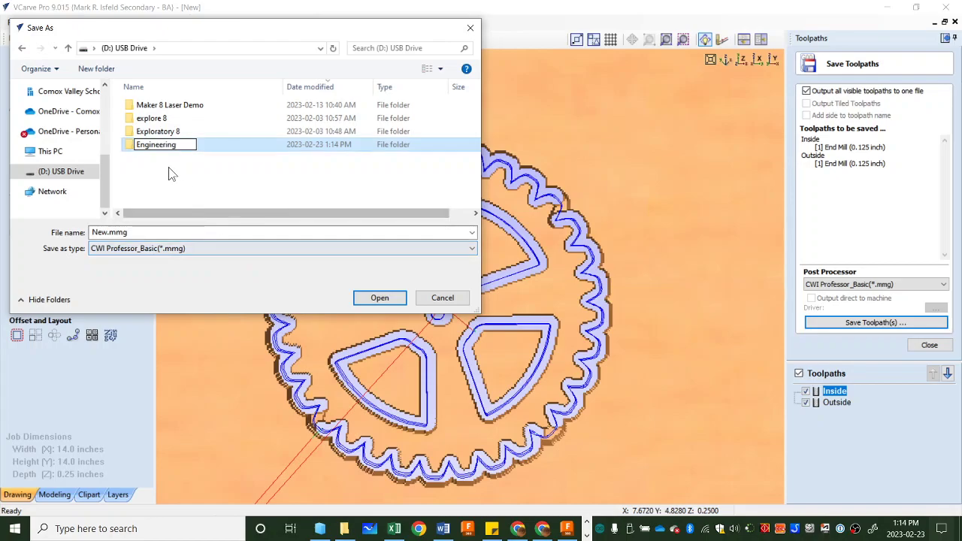
{"action": "key", "text": "Return"}
{"action": "key", "text": "Return"}
- Name the toolpath file with the user's surname followed by 32T and save it
{"action": "double_click", "coordinate": [156, 233]}
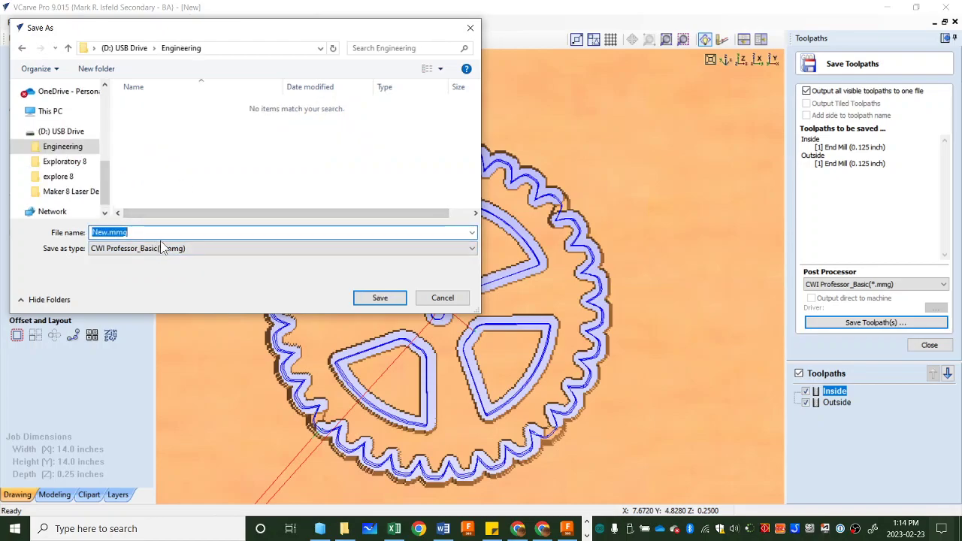
{"action": "type", "text": "Tattrie3"}
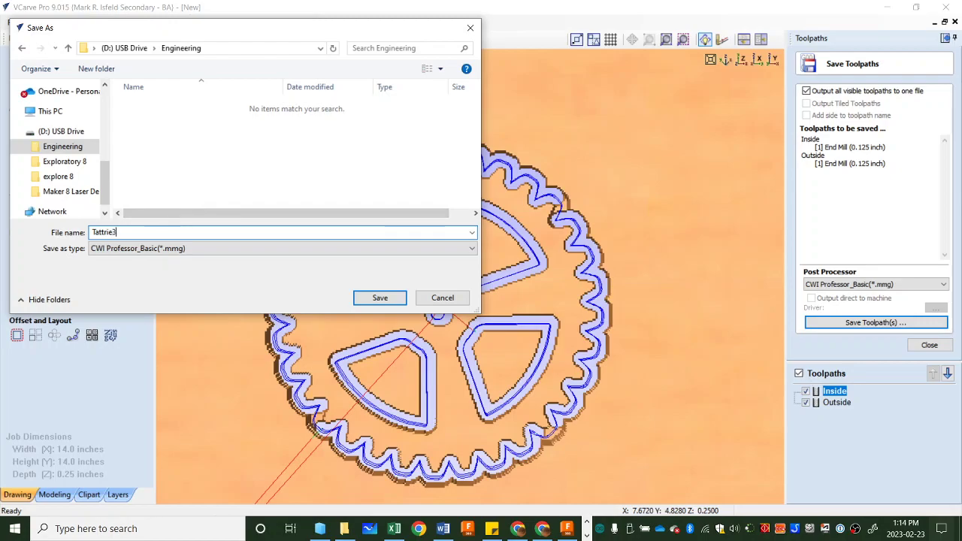
{"action": "type", "text": "2T"}
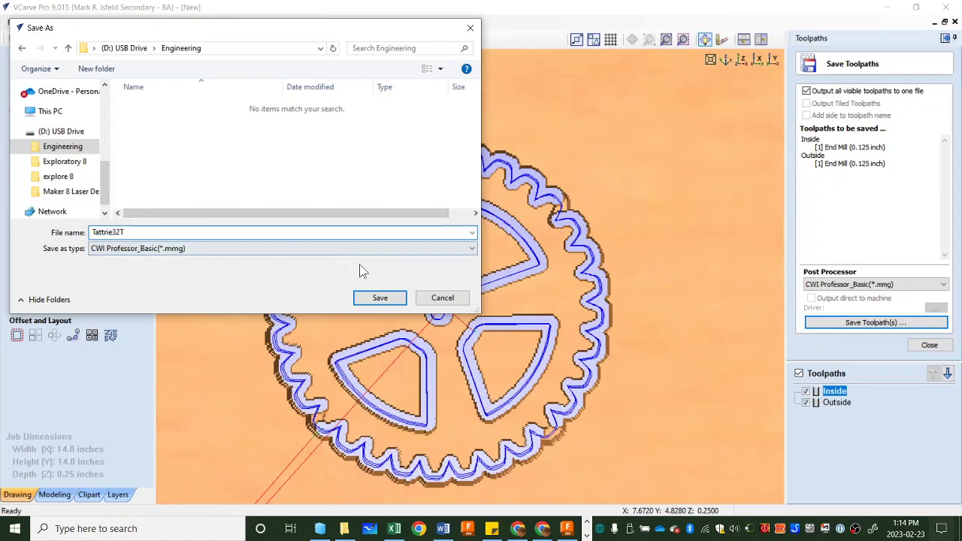
{"action": "left_click", "coordinate": [380, 299]}
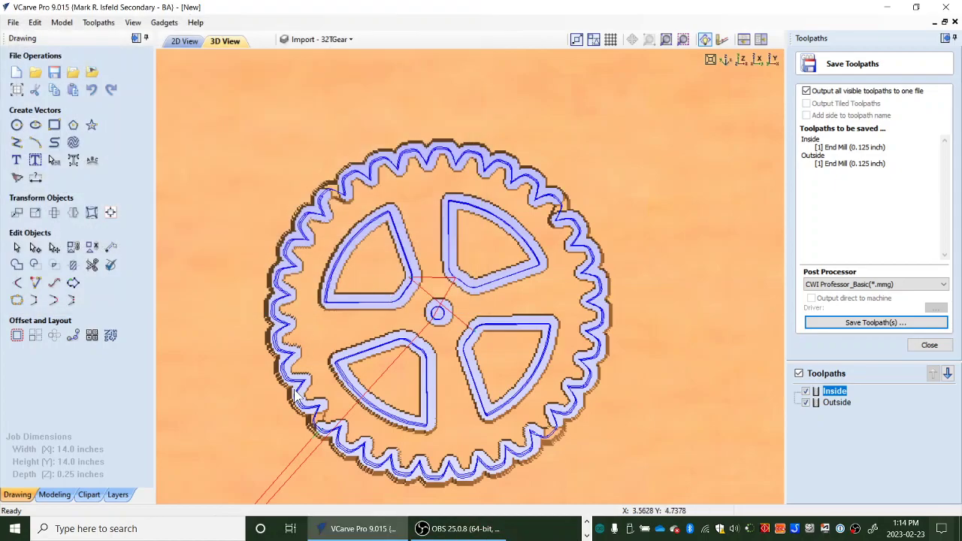